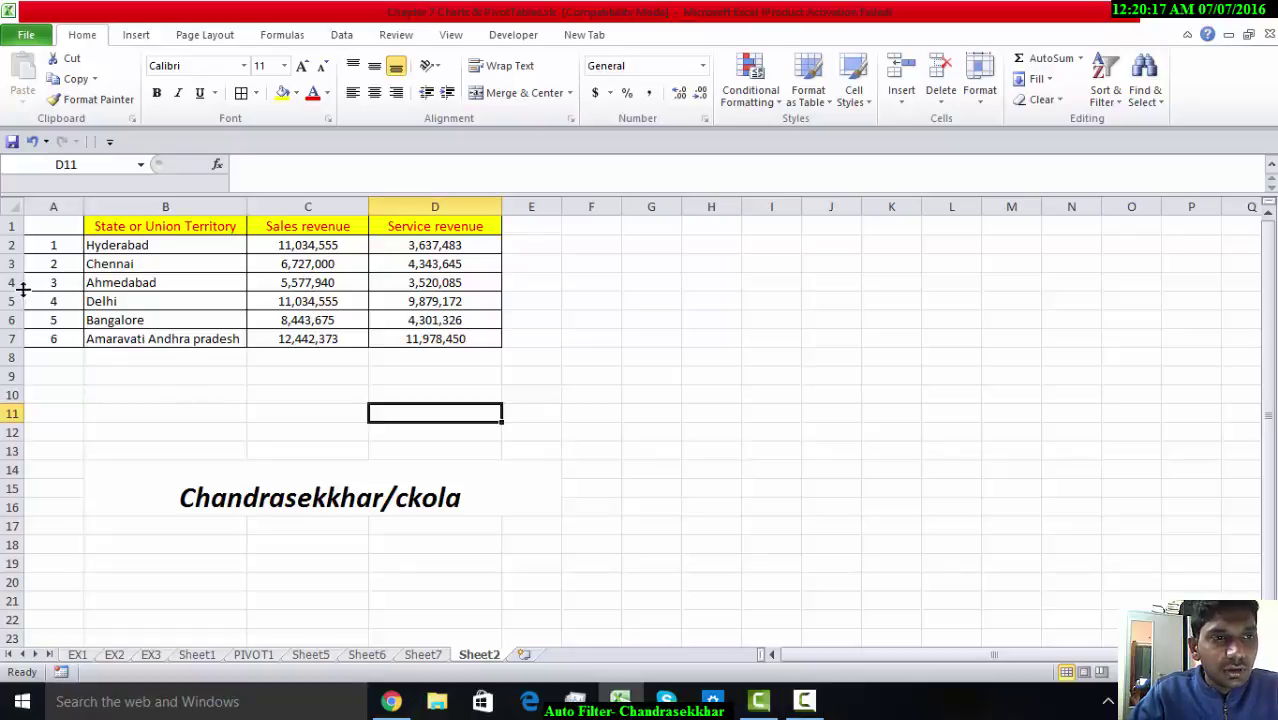
Step: Select row 1, the header row of the revenue table
{"action": "left_click", "coordinate": [8, 225]}
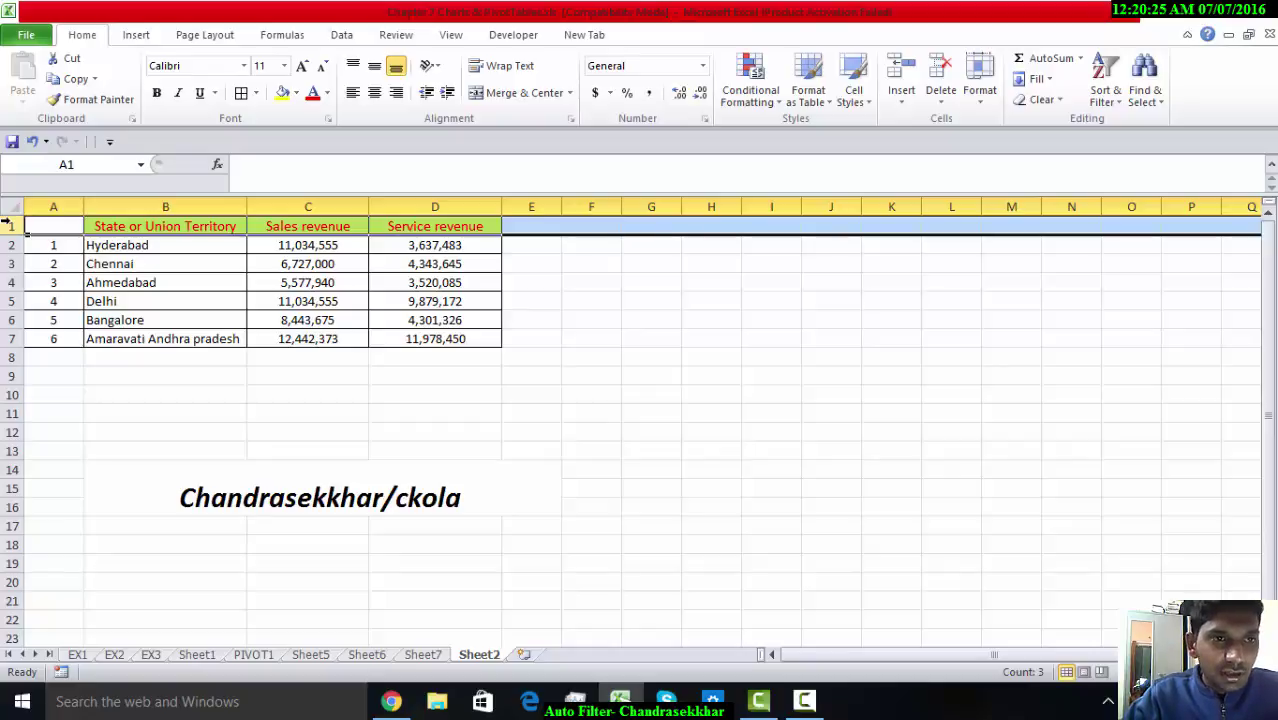
Step: Turn on AutoFilter with Ctrl+Shift+L, check the state and Sales revenue dropdowns, then select B2:B7
{"action": "key", "text": "ctrl+shift+l"}
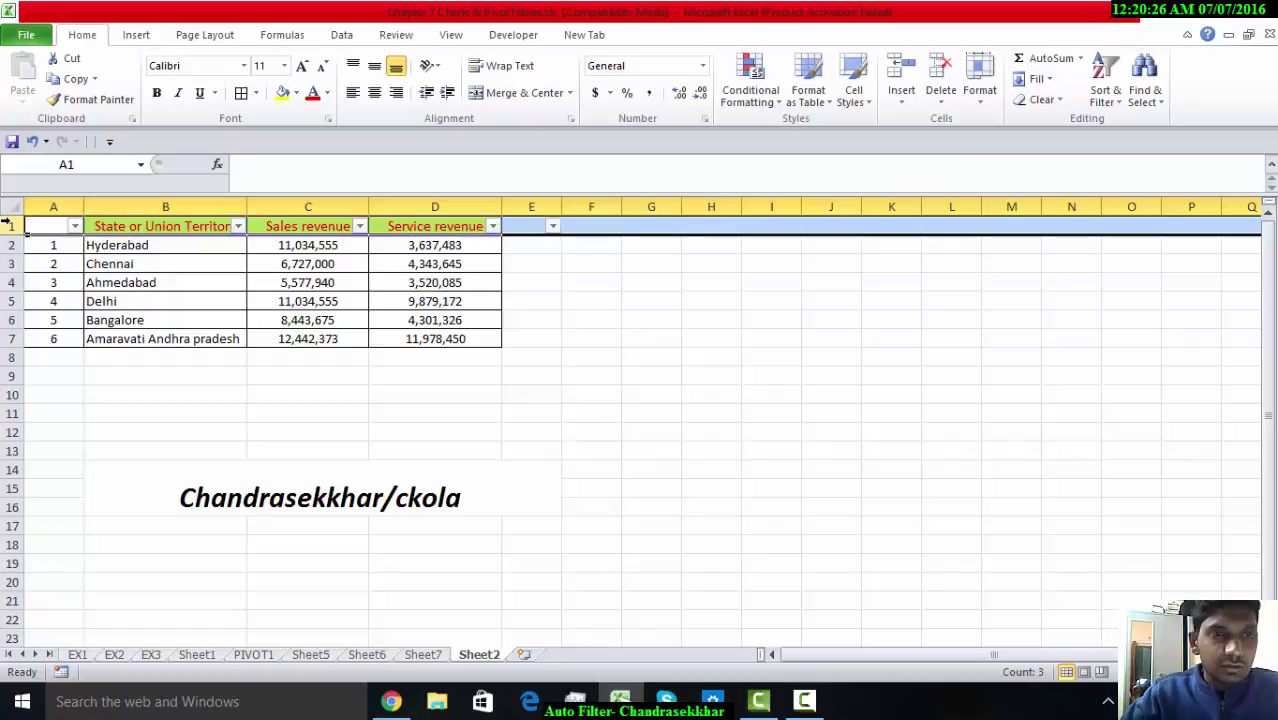
{"action": "left_click", "coordinate": [238, 226]}
{"action": "left_click", "coordinate": [240, 227]}
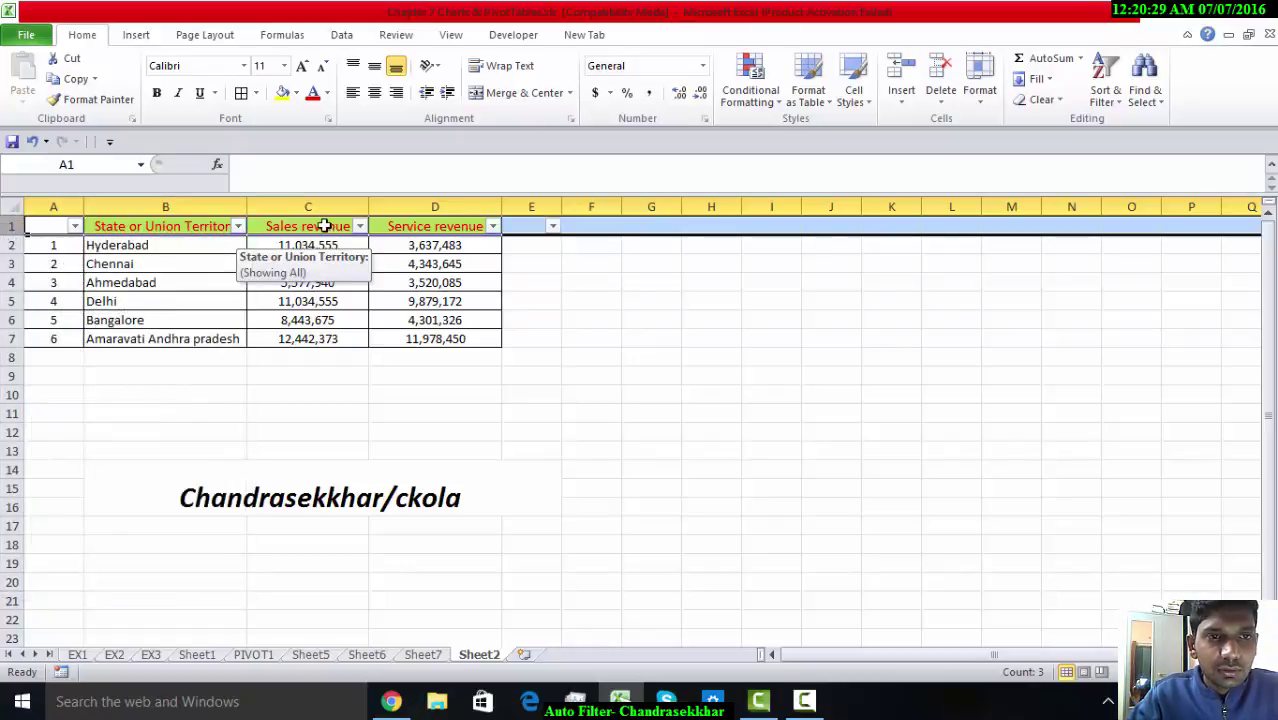
{"action": "left_click", "coordinate": [360, 227]}
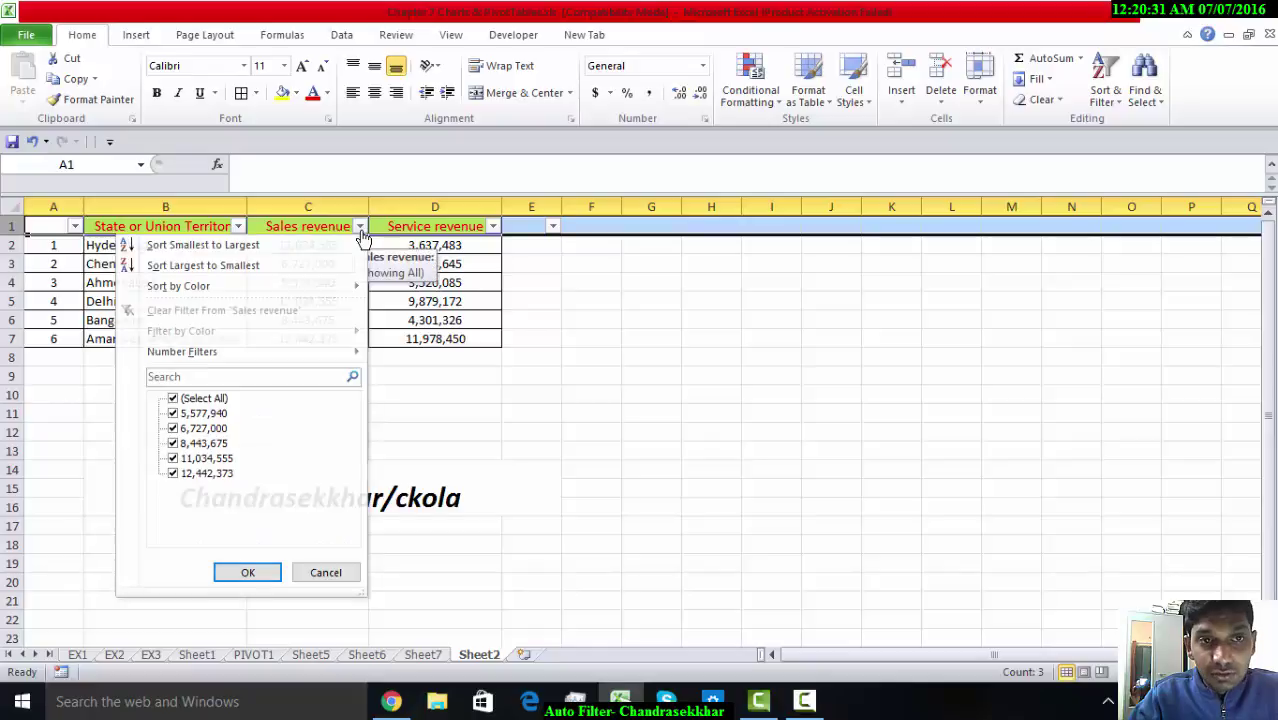
{"action": "left_click", "coordinate": [360, 228]}
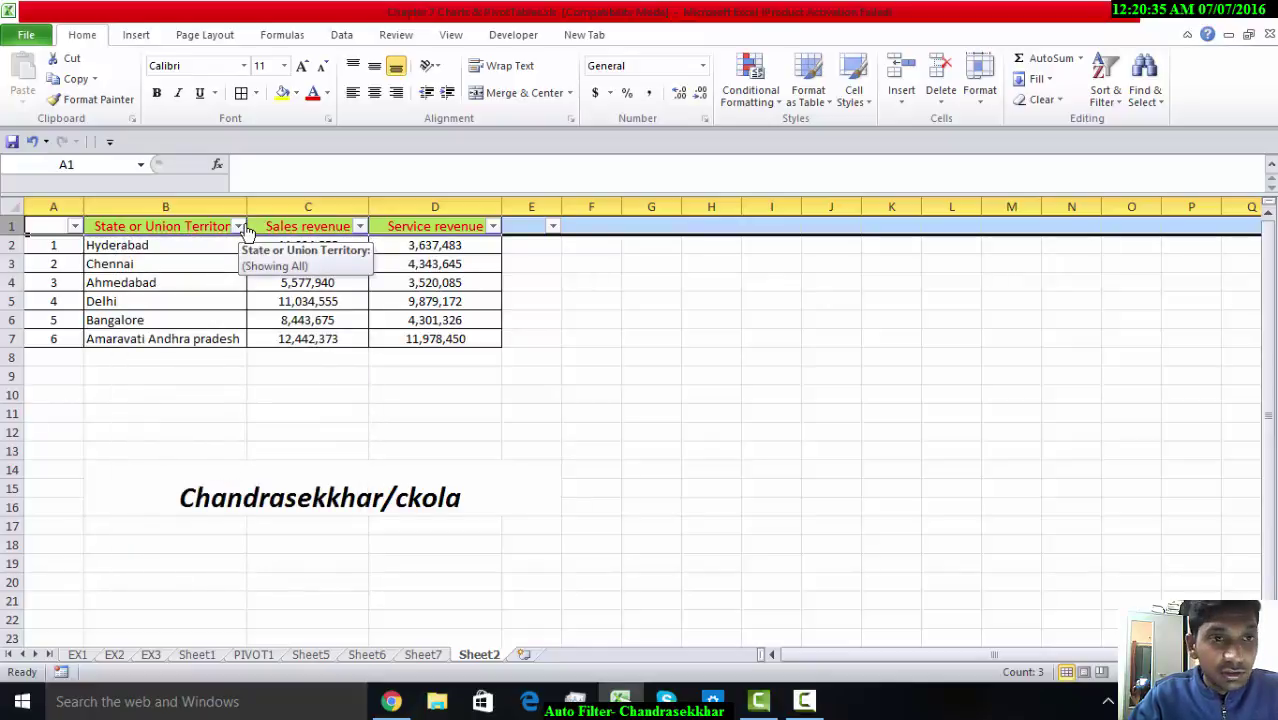
{"action": "left_click", "coordinate": [240, 226]}
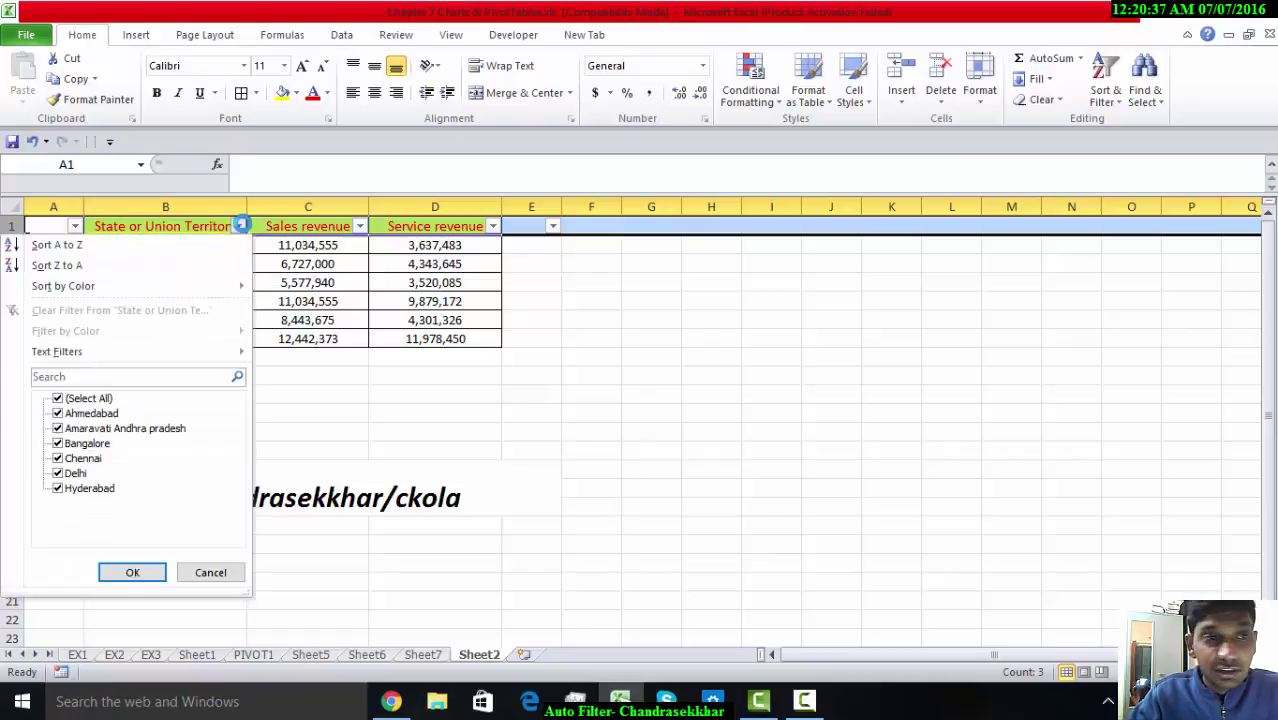
{"action": "left_click", "coordinate": [240, 226]}
{"action": "left_click", "coordinate": [251, 394]}
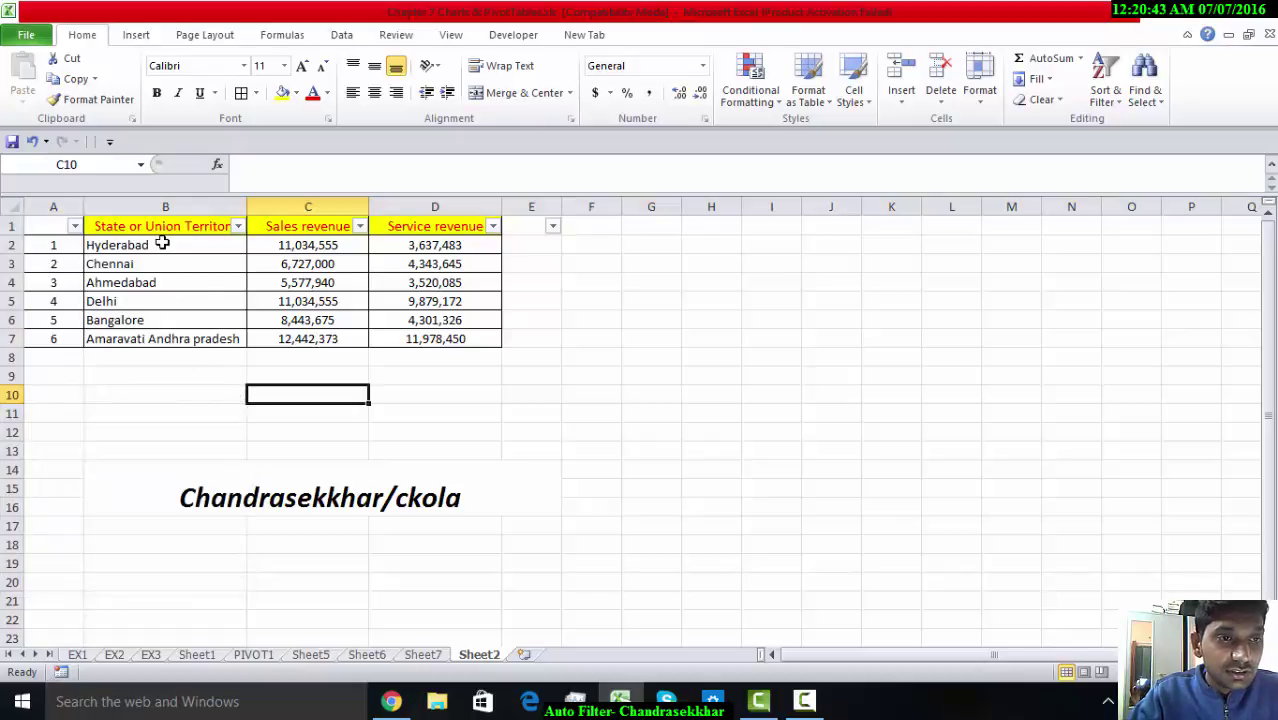
{"action": "left_click_drag", "start_coordinate": [162, 244], "coordinate": [188, 335]}
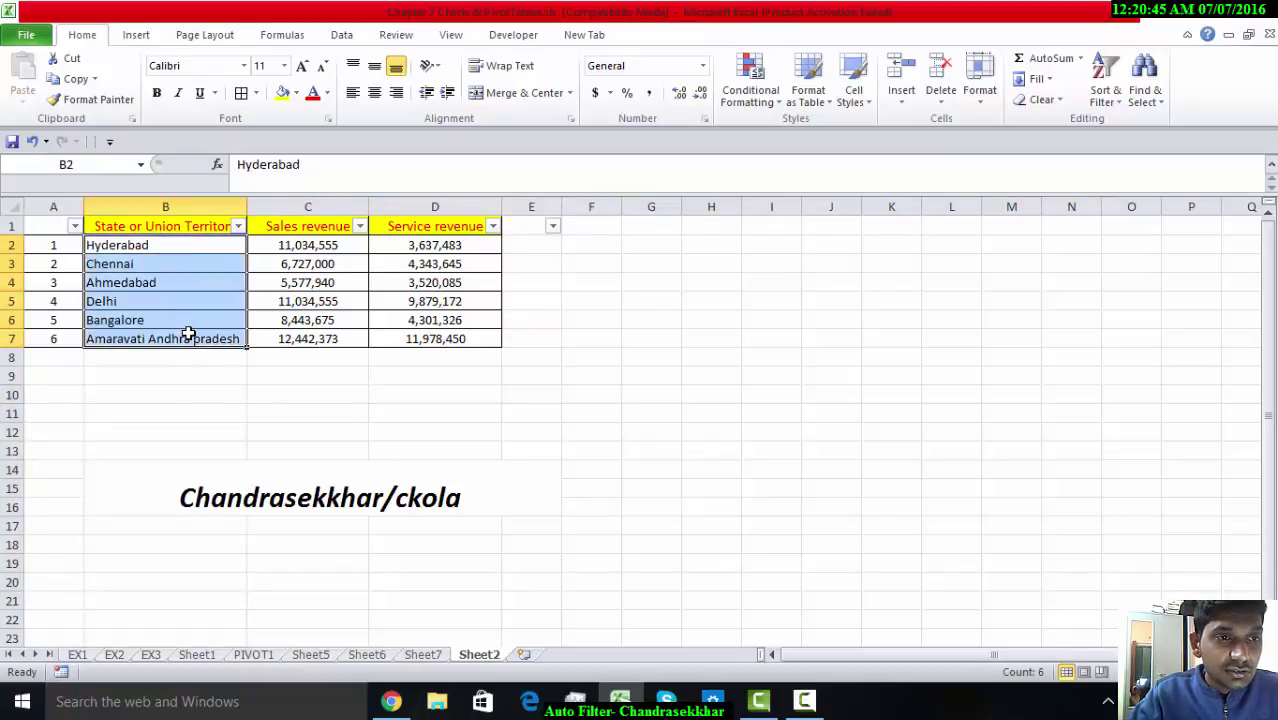
Step: Filter the state column to only Ahmedabad and Amaravati Andhra pradesh, showing 2 of 6 records
{"action": "left_click", "coordinate": [173, 257]}
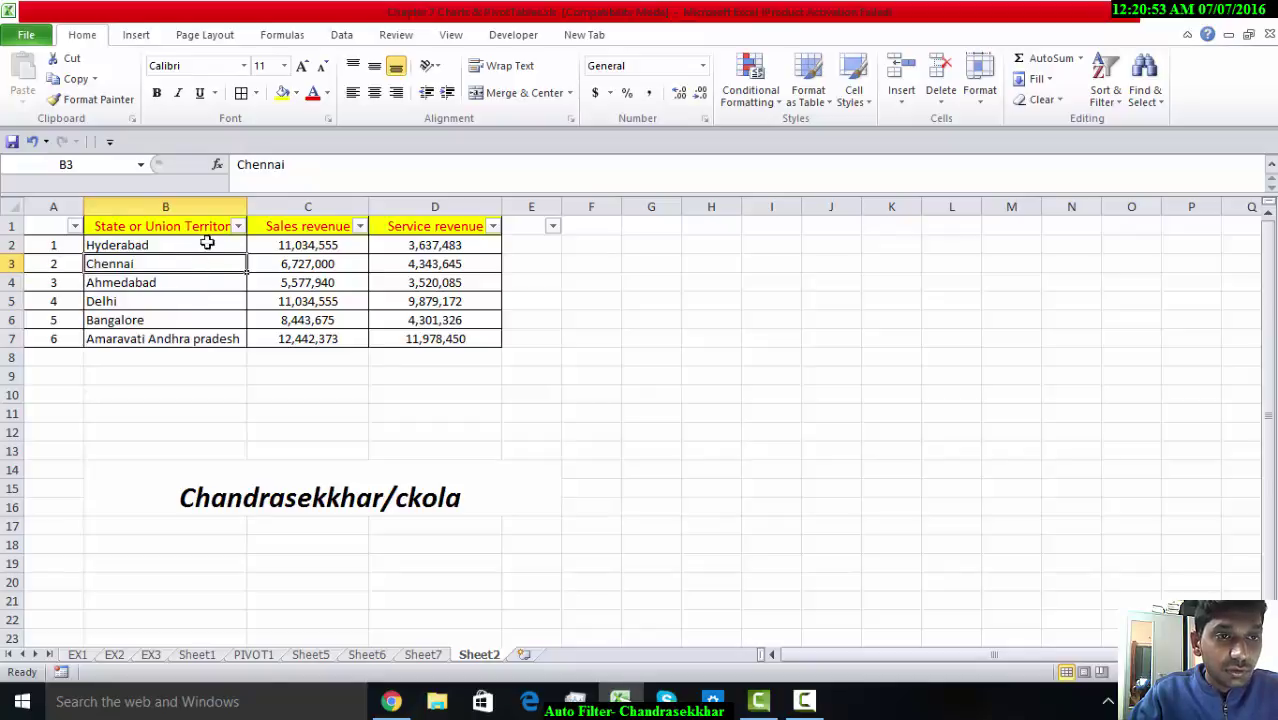
{"action": "left_click", "coordinate": [232, 227]}
{"action": "left_click", "coordinate": [100, 399]}
{"action": "left_click", "coordinate": [100, 428]}
{"action": "left_click", "coordinate": [98, 413]}
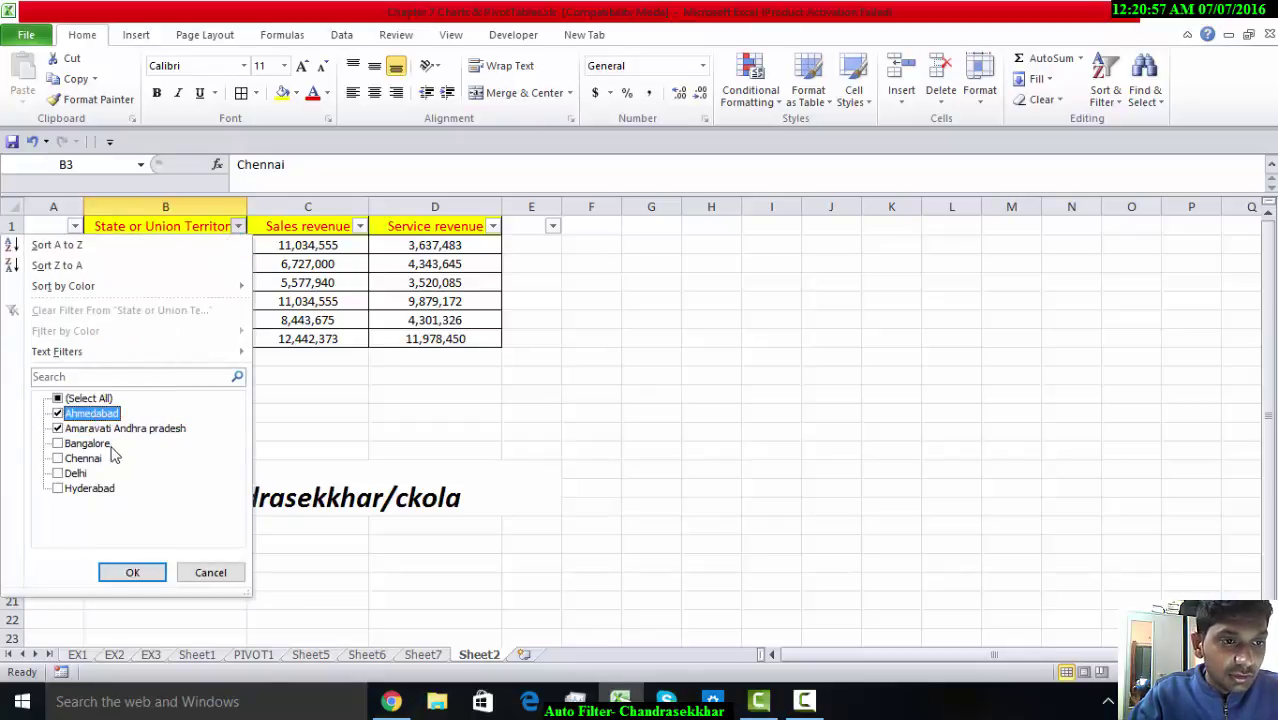
{"action": "left_click", "coordinate": [133, 572]}
{"action": "left_click", "coordinate": [178, 355]}
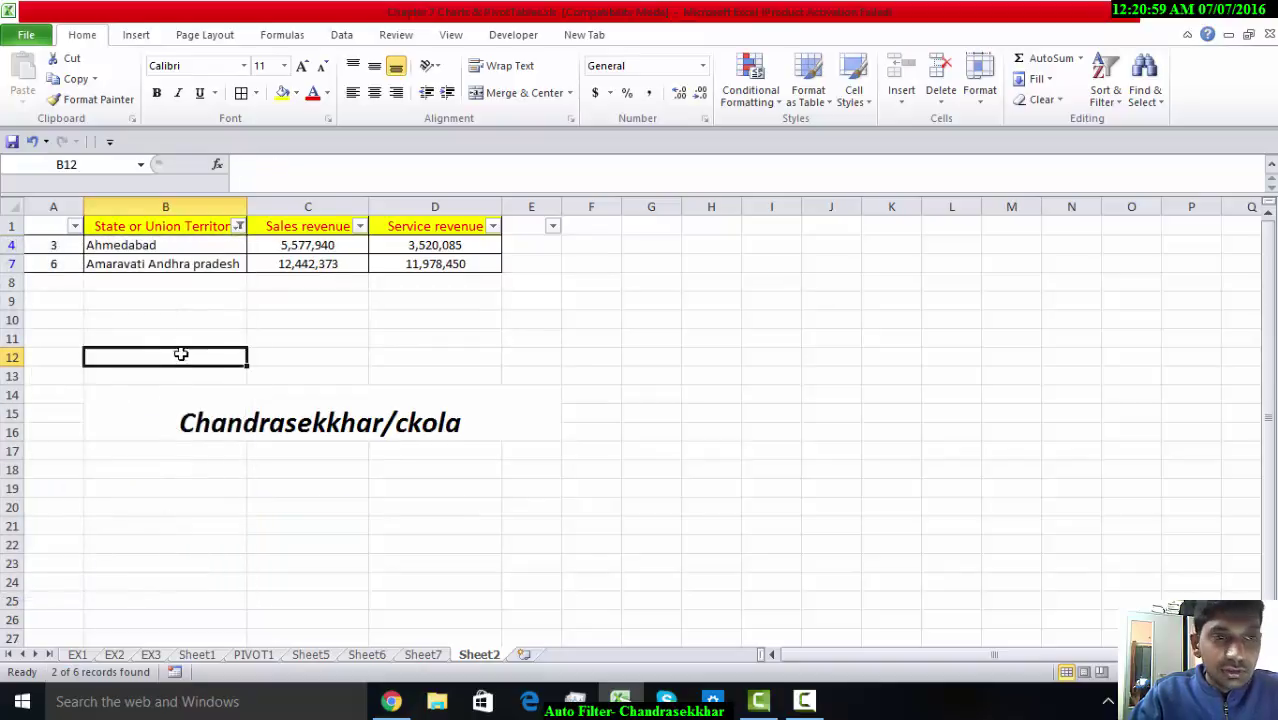
{"action": "left_click", "coordinate": [238, 227]}
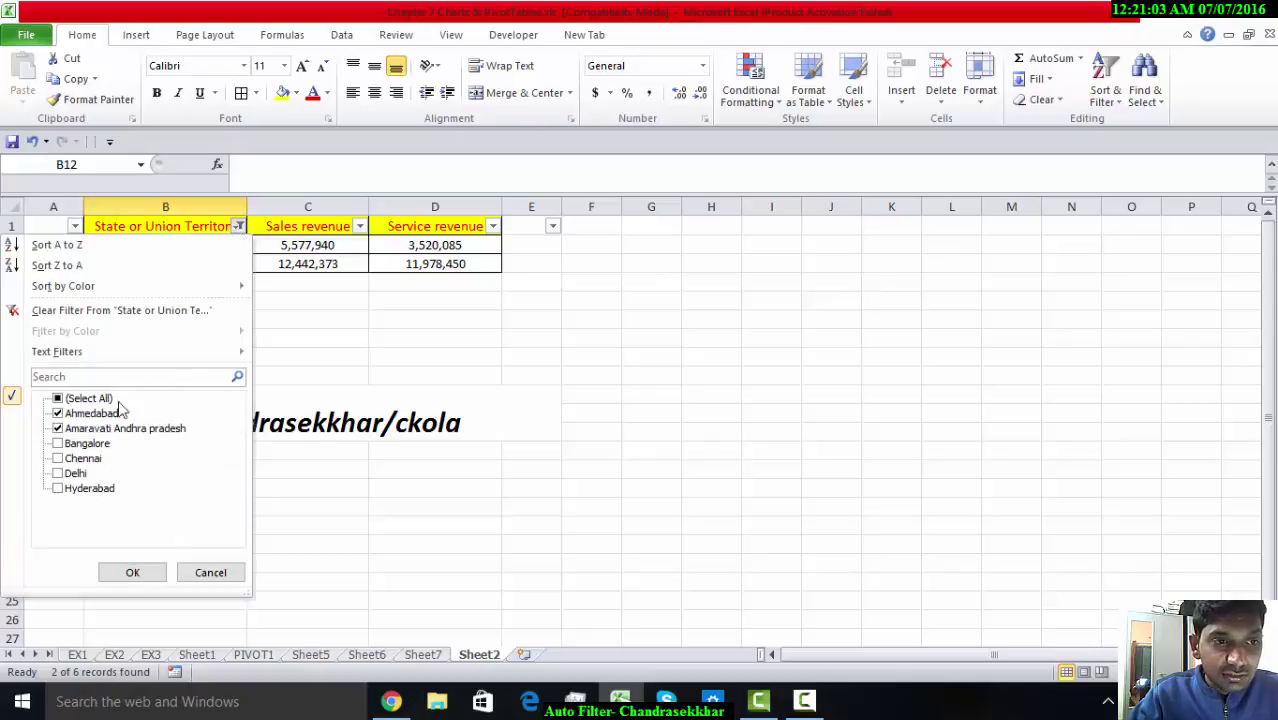
{"action": "left_click", "coordinate": [133, 572]}
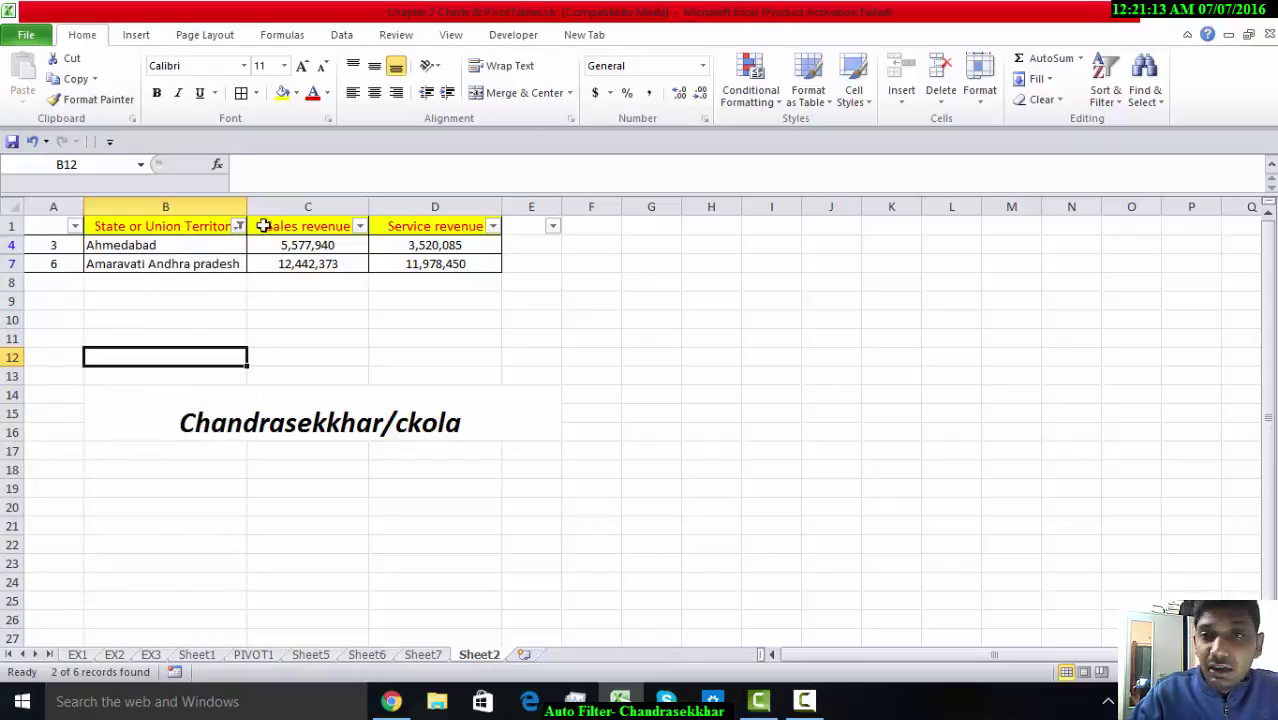
Step: Reset the state filter to keep Ahmedabad, Amaravati Andhra pradesh, Bangalore and Chennai
{"action": "left_click", "coordinate": [272, 298]}
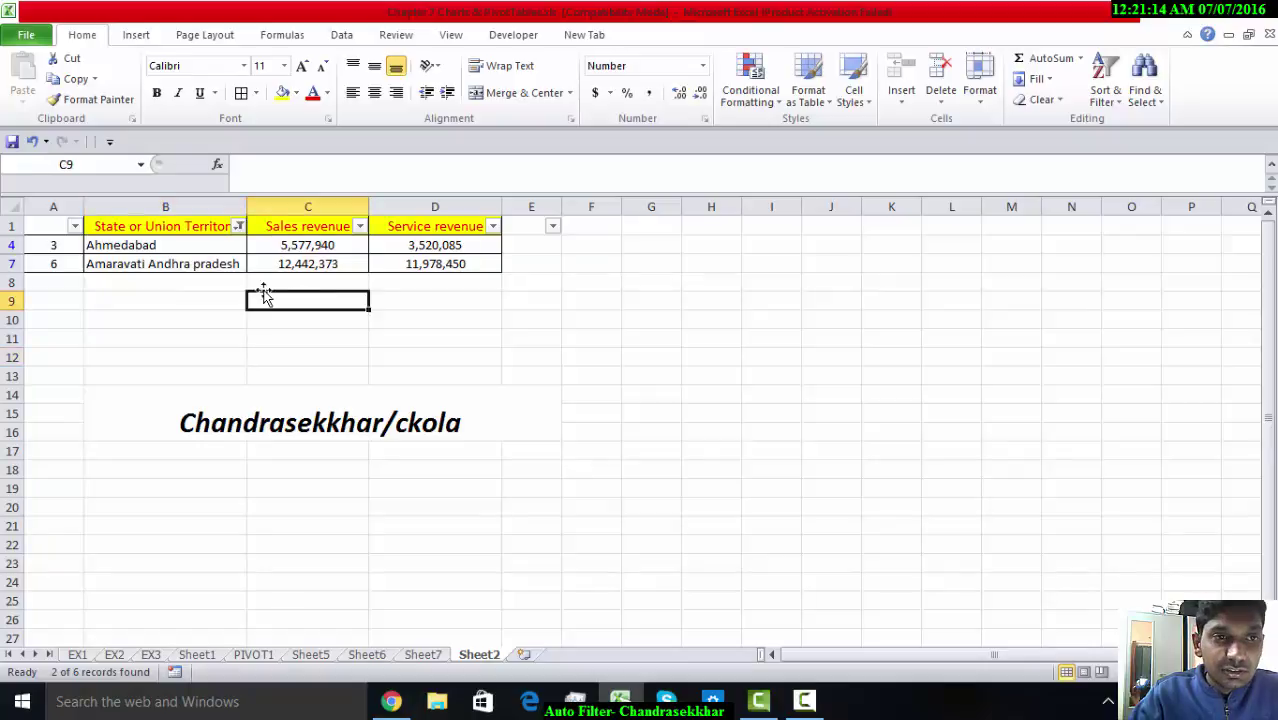
{"action": "left_click", "coordinate": [238, 226]}
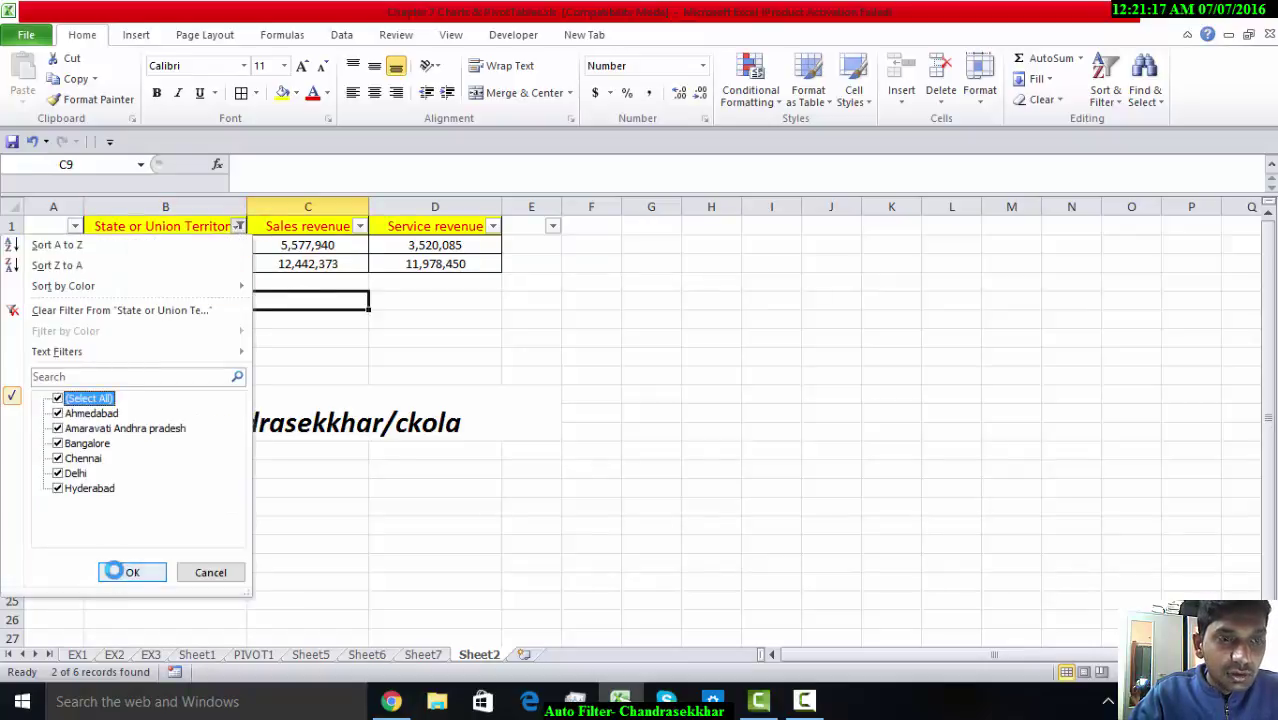
{"action": "left_click", "coordinate": [130, 573]}
{"action": "left_click", "coordinate": [155, 411]}
{"action": "left_click", "coordinate": [238, 226]}
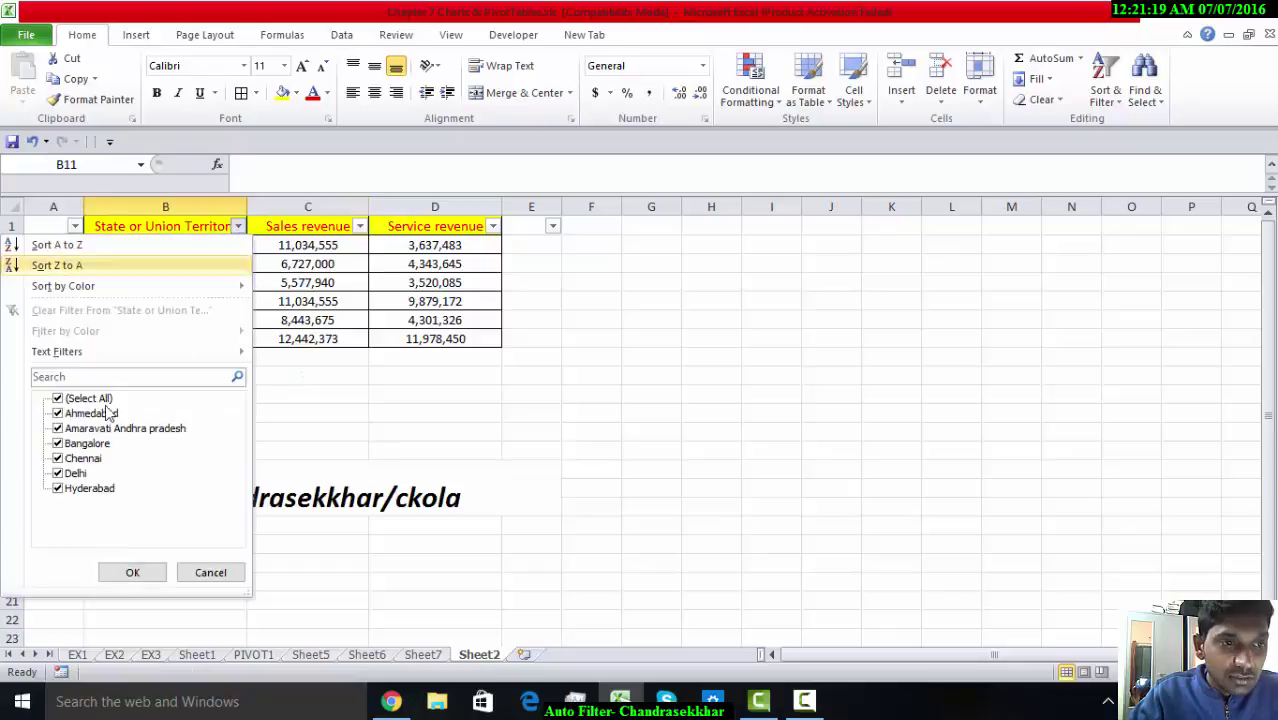
{"action": "left_click", "coordinate": [72, 399]}
{"action": "left_click", "coordinate": [70, 415]}
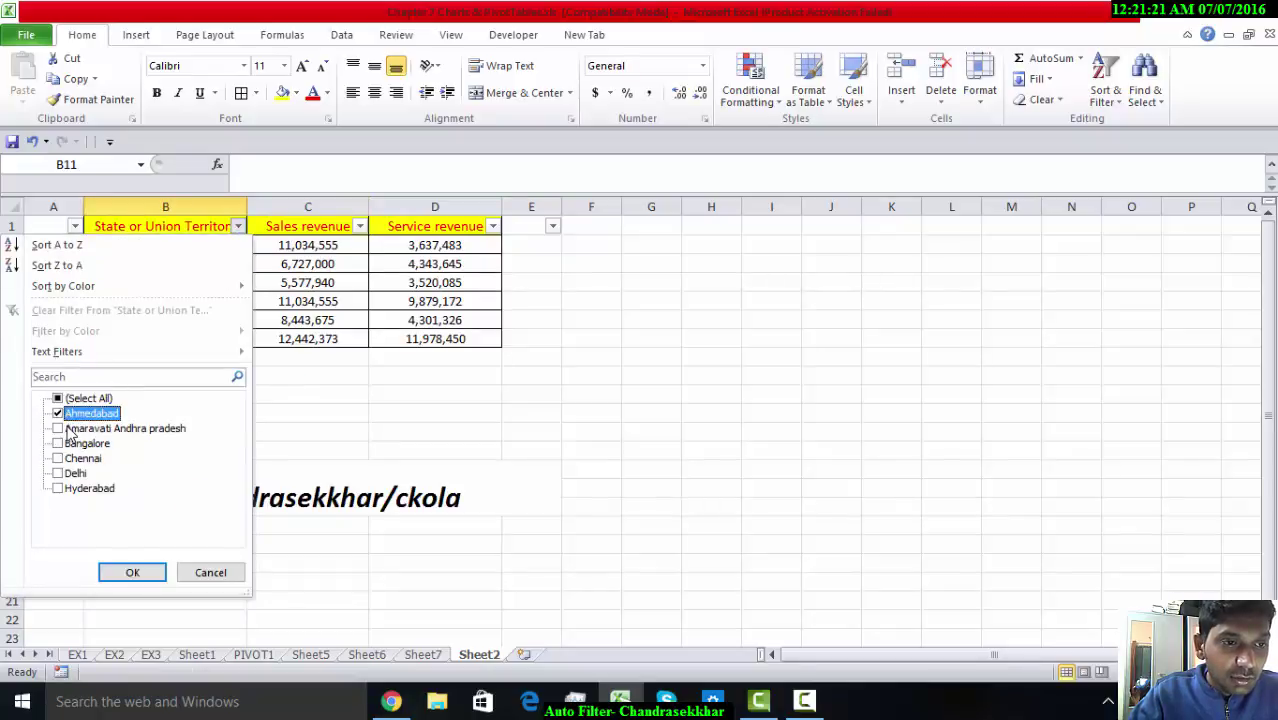
{"action": "left_click", "coordinate": [68, 429]}
{"action": "left_click", "coordinate": [66, 444]}
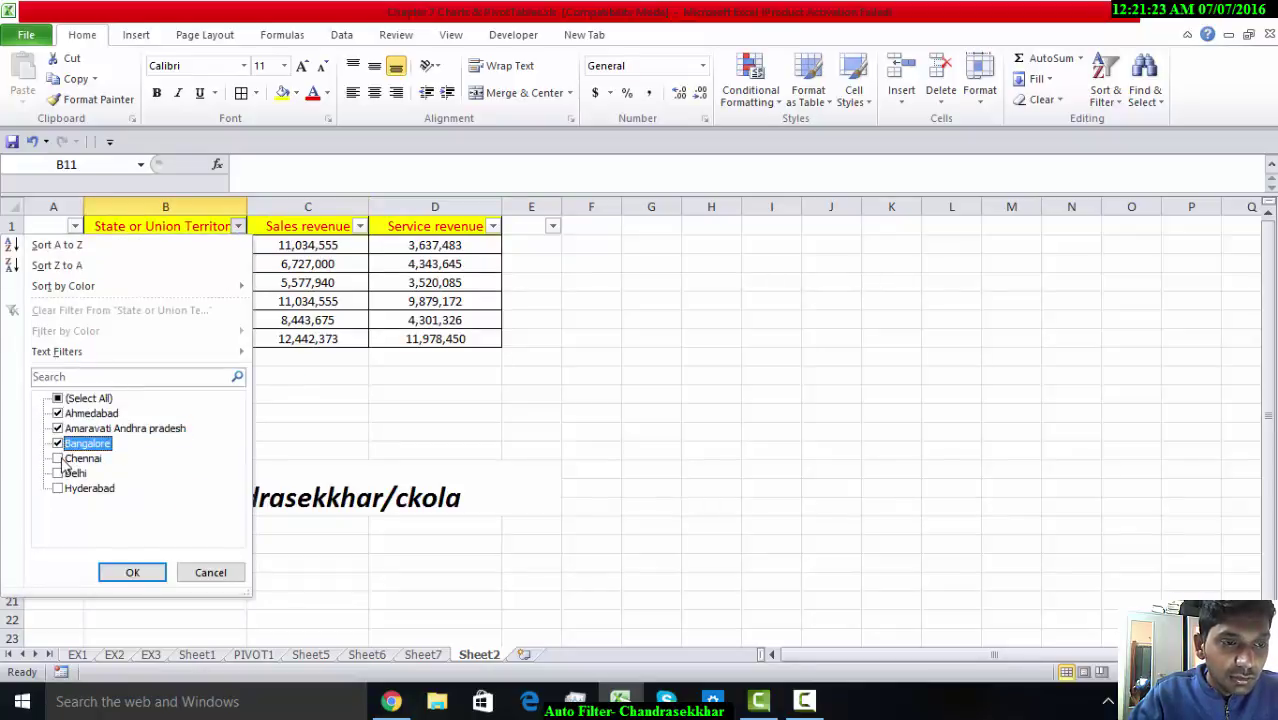
{"action": "left_click", "coordinate": [59, 459]}
{"action": "left_click", "coordinate": [130, 572]}
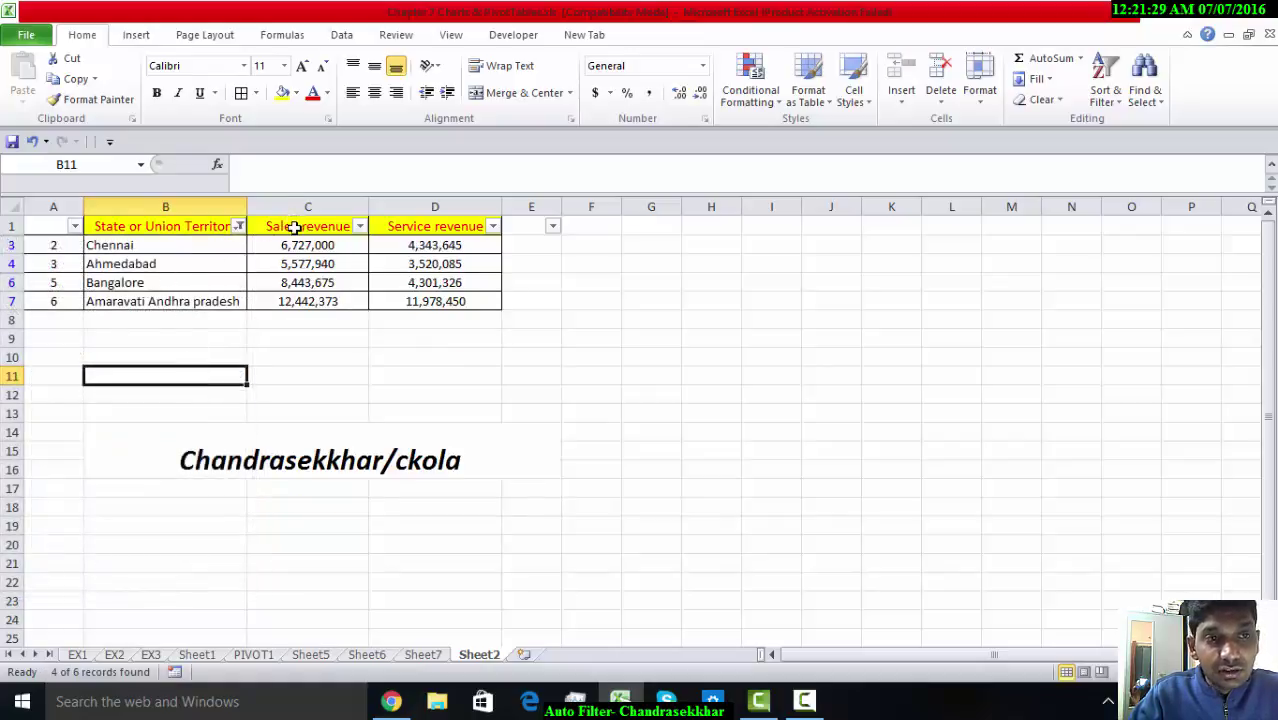
Step: Filter Sales revenue to 5,577,940, 6,727,000 and 8,443,675, excluding 12,442,373
{"action": "left_click", "coordinate": [359, 227]}
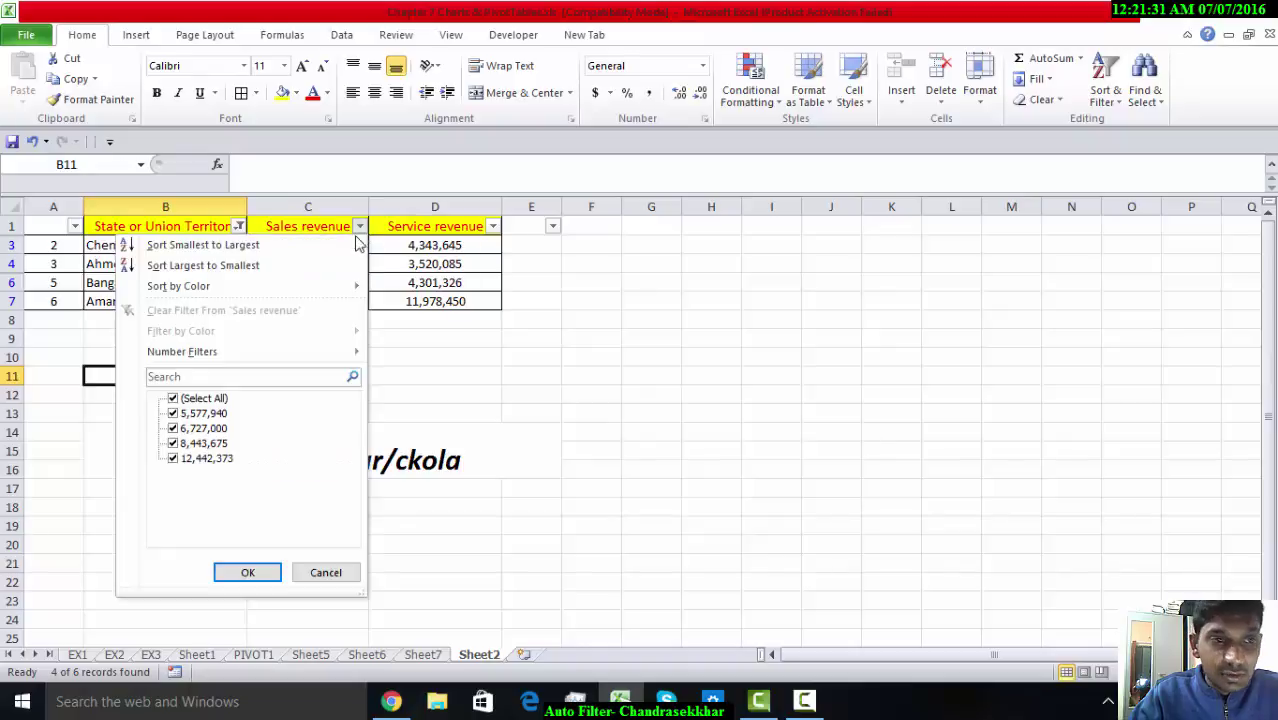
{"action": "left_click", "coordinate": [173, 398]}
{"action": "left_click", "coordinate": [173, 413]}
{"action": "left_click", "coordinate": [173, 428]}
{"action": "left_click", "coordinate": [173, 443]}
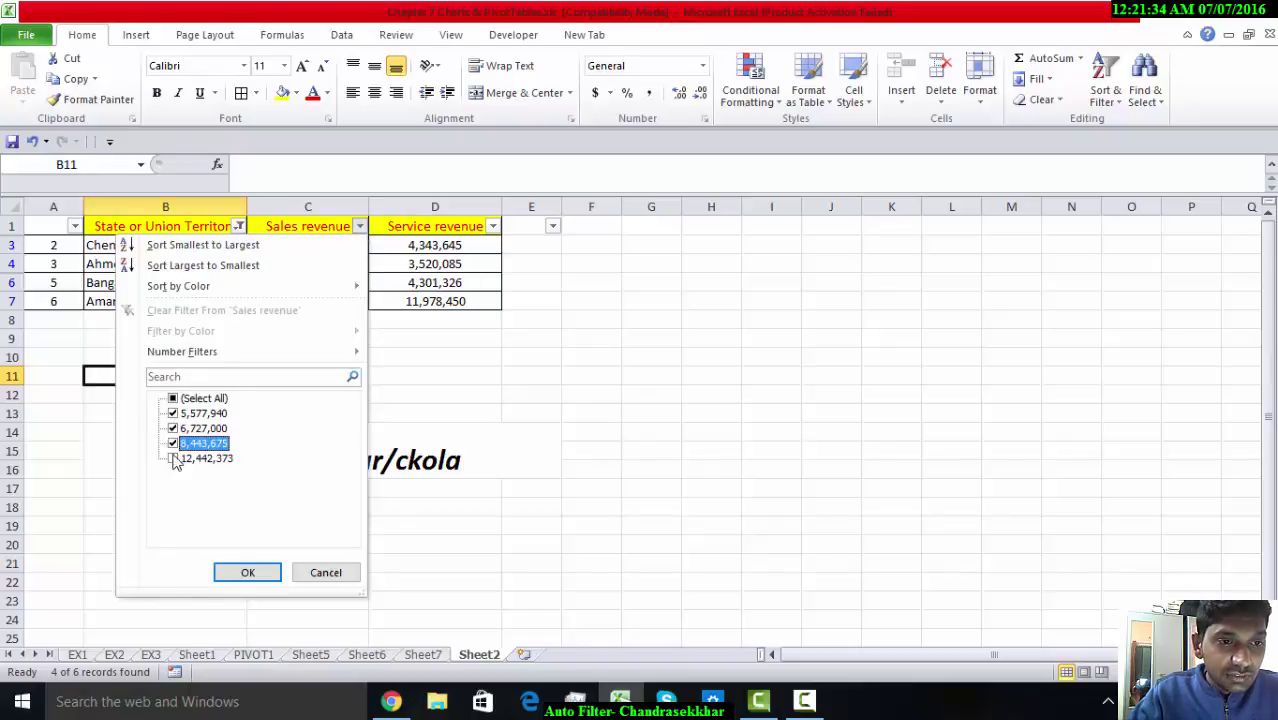
{"action": "left_click", "coordinate": [240, 573]}
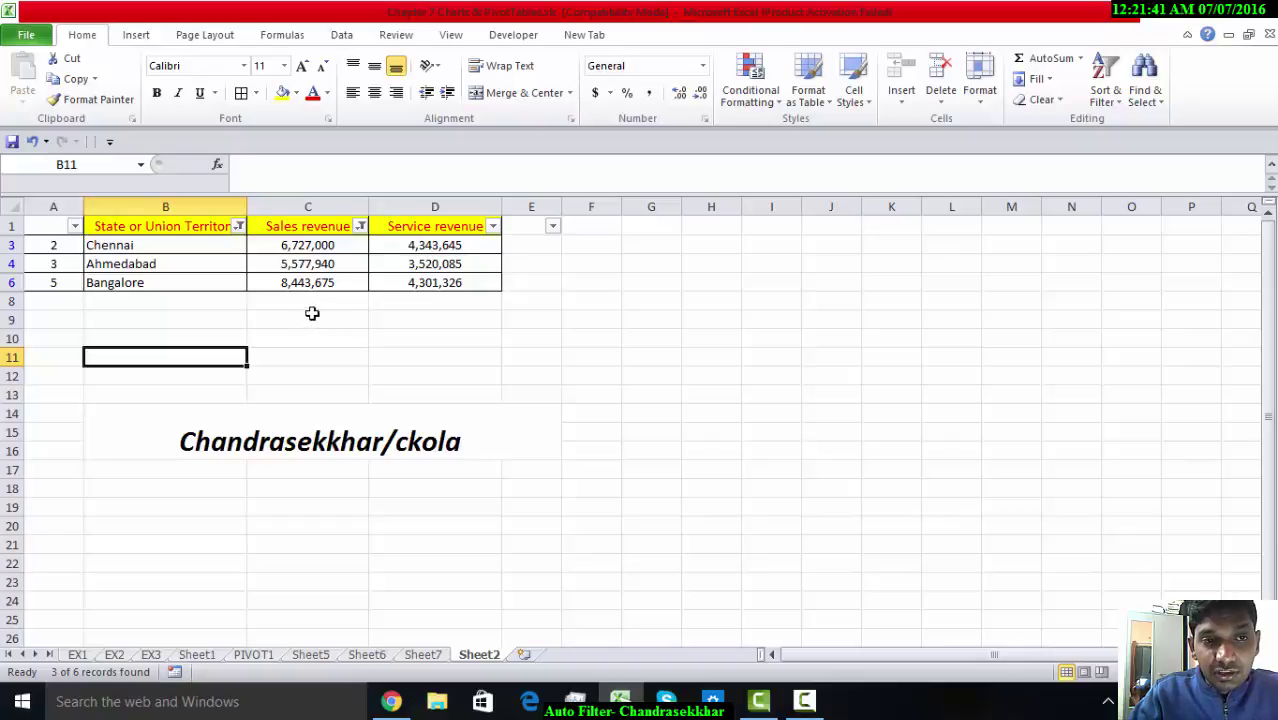
Step: Tick every Sales revenue value in its filter so all six rows show again
{"action": "left_click", "coordinate": [330, 317]}
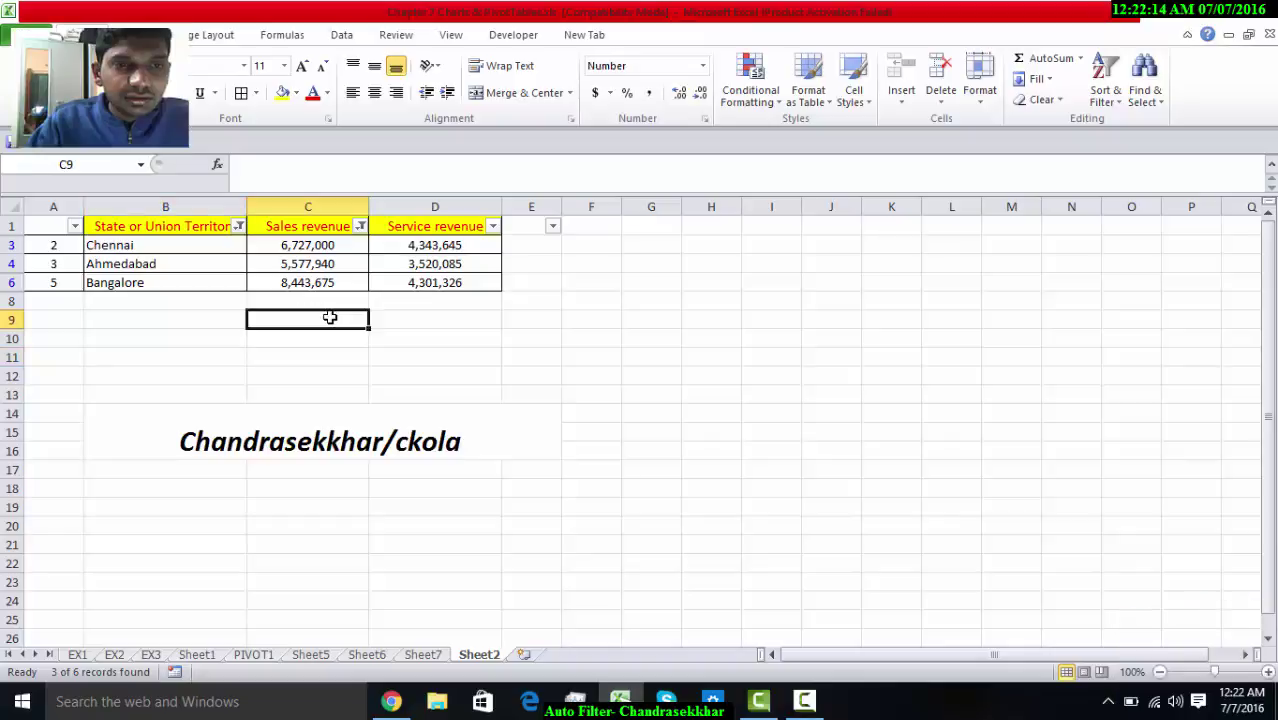
{"action": "left_click", "coordinate": [434, 325]}
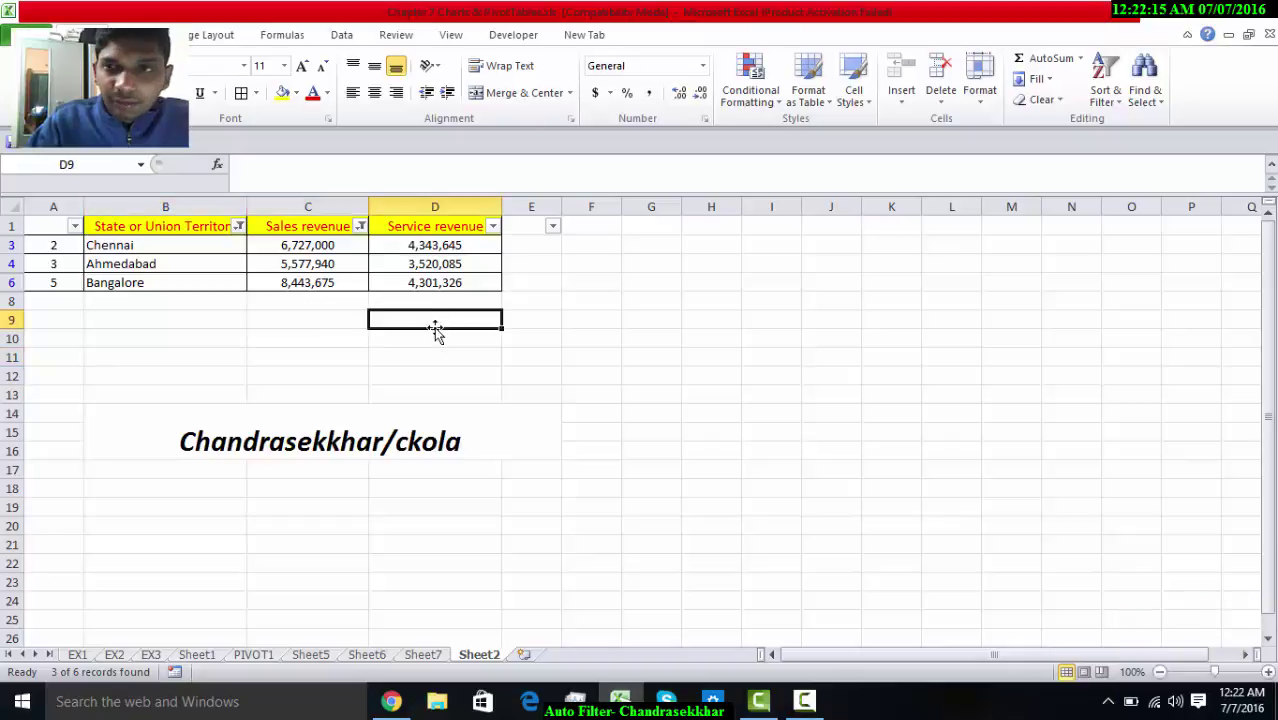
{"action": "left_click", "coordinate": [238, 226]}
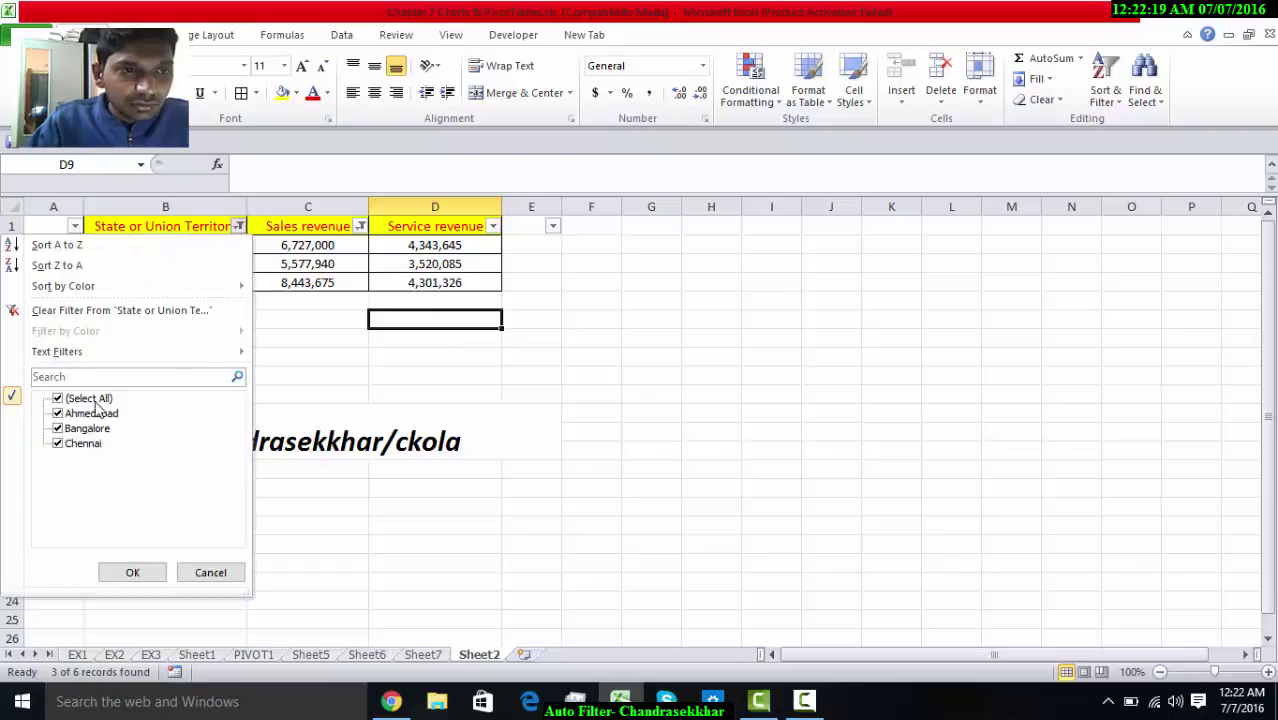
{"action": "left_click", "coordinate": [160, 573]}
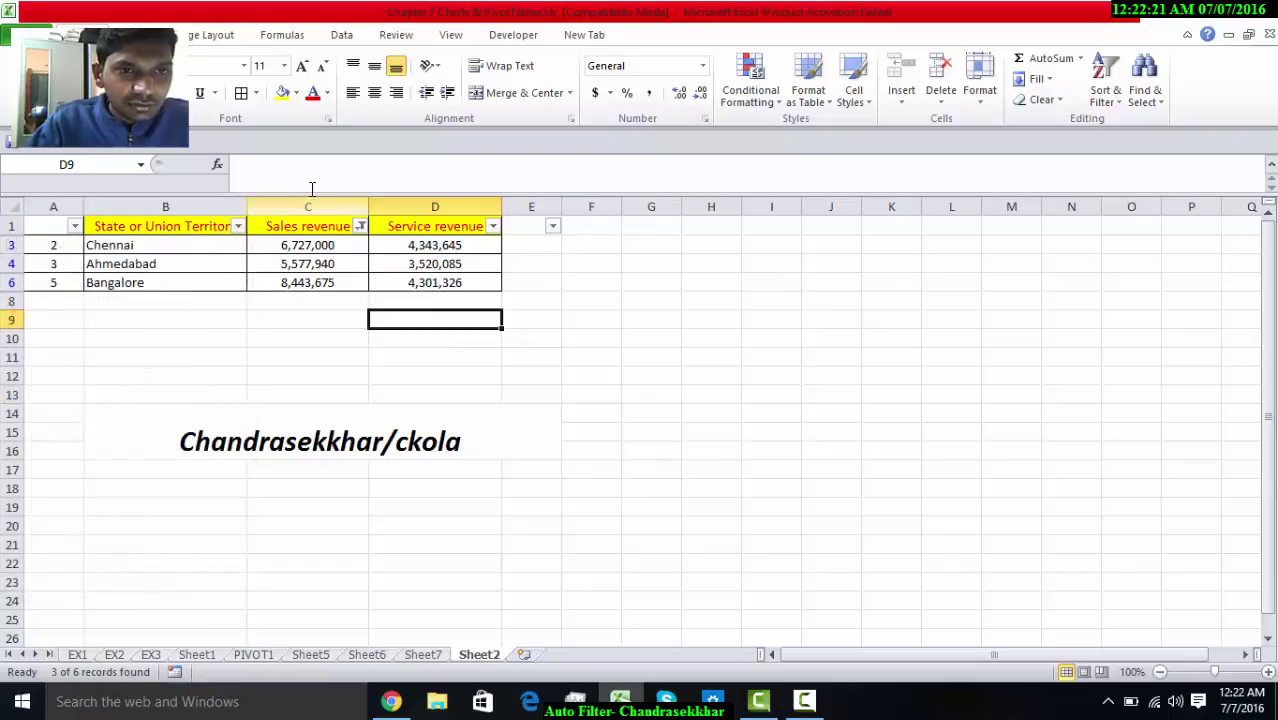
{"action": "left_click", "coordinate": [359, 227]}
{"action": "left_click", "coordinate": [222, 398]}
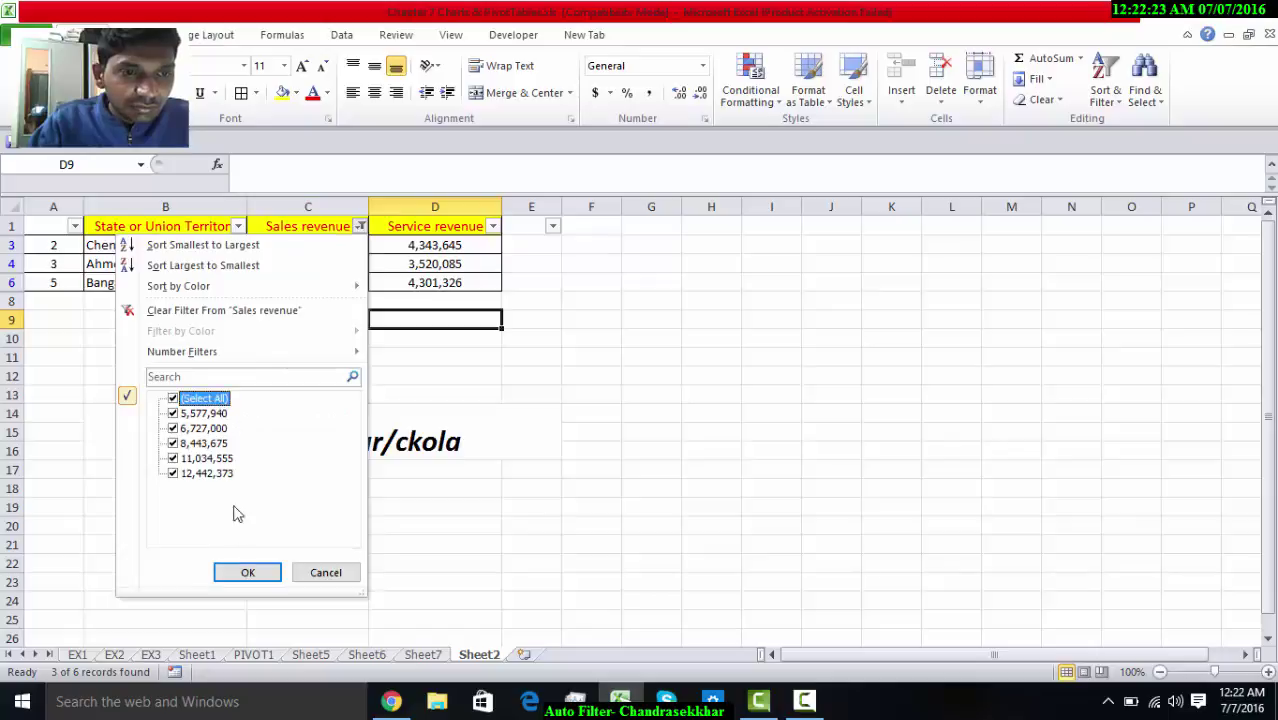
{"action": "left_click", "coordinate": [248, 573]}
Step: Select C2 and bring up the Number Filters choices for Sales revenue
{"action": "left_click", "coordinate": [320, 245]}
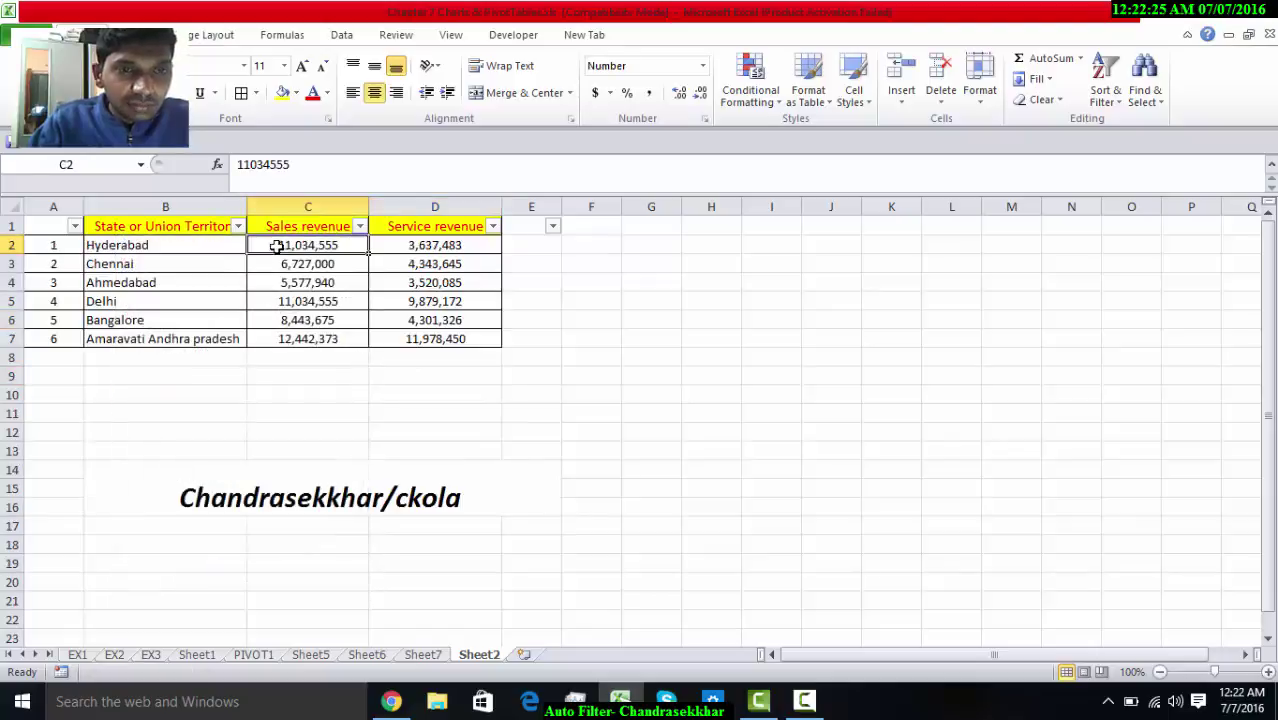
{"action": "left_click", "coordinate": [359, 227]}
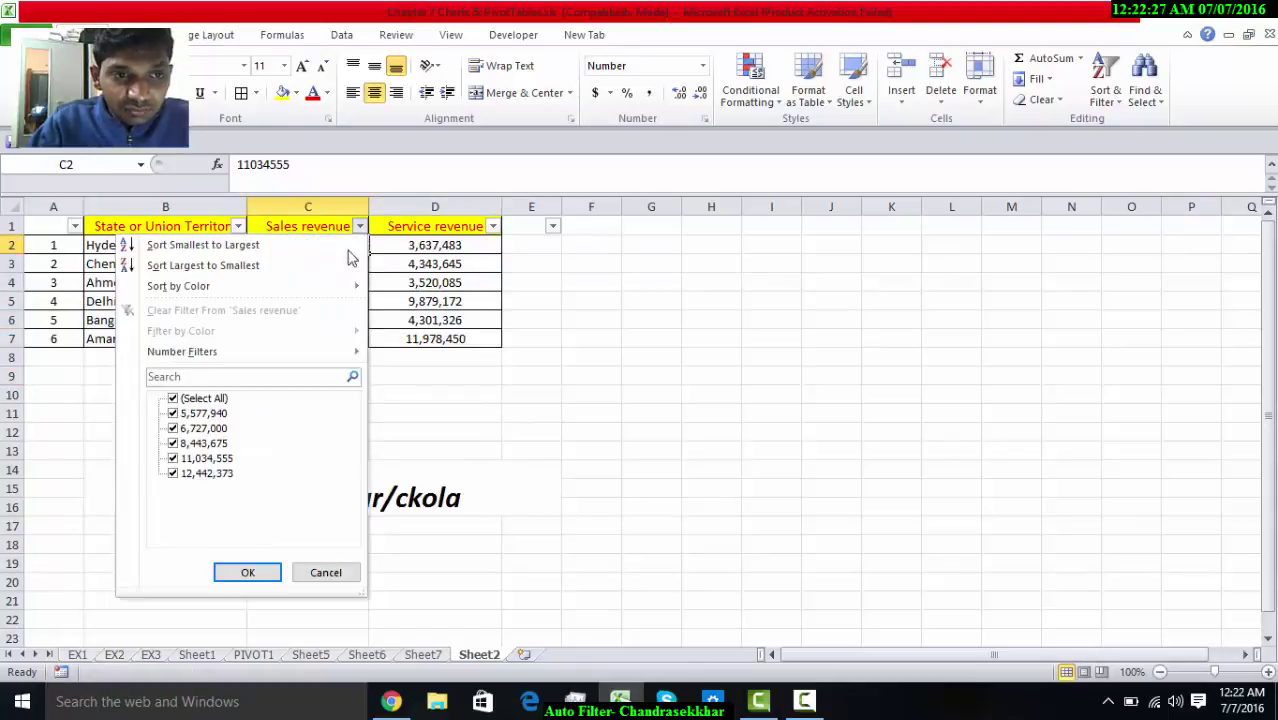
{"action": "mouse_move", "coordinate": [195, 358]}
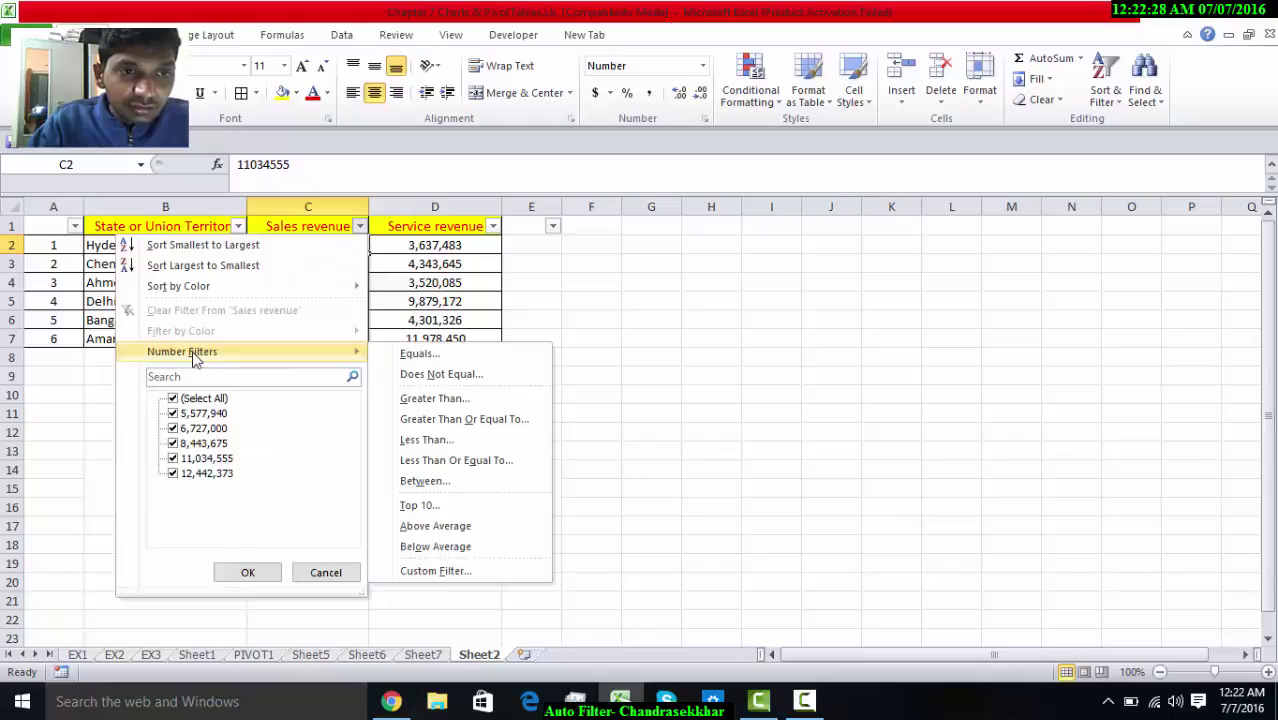
Step: Apply a Sales revenue 'is less than 5000000' filter, leaving 0 of 6 records
{"action": "left_click", "coordinate": [452, 400]}
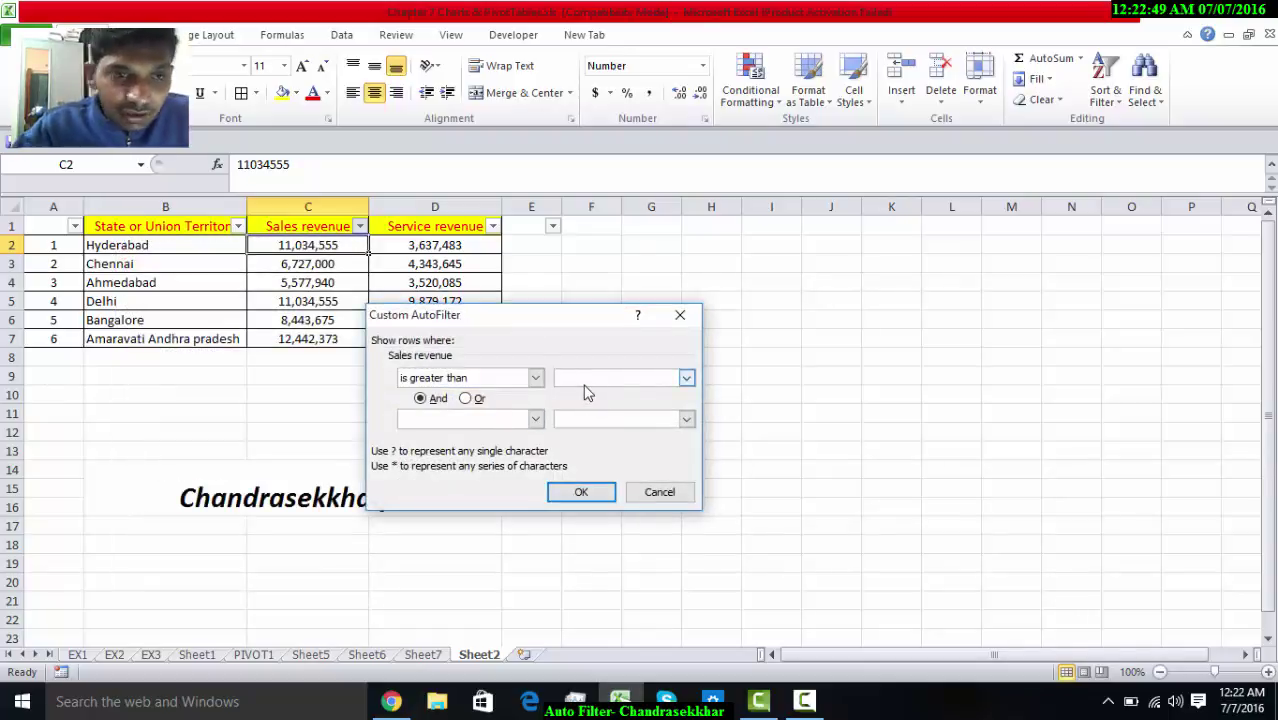
{"action": "left_click", "coordinate": [537, 377]}
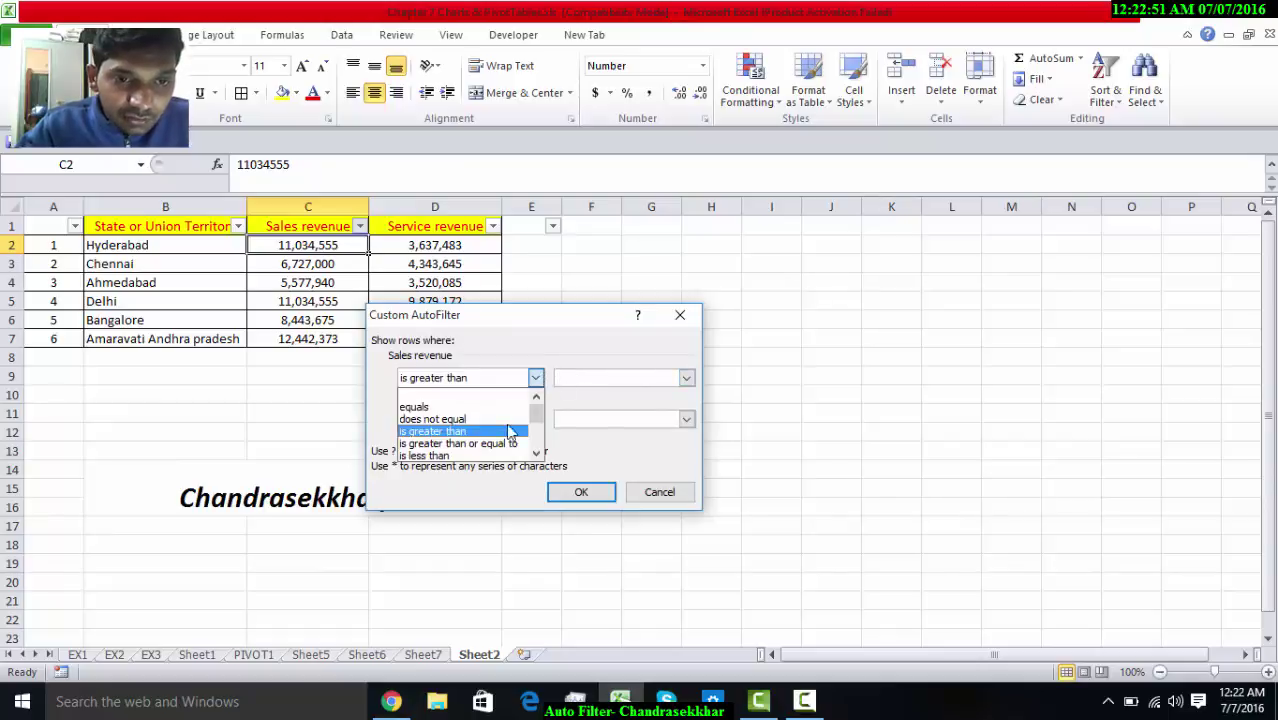
{"action": "left_click", "coordinate": [470, 455]}
{"action": "left_click", "coordinate": [569, 379]}
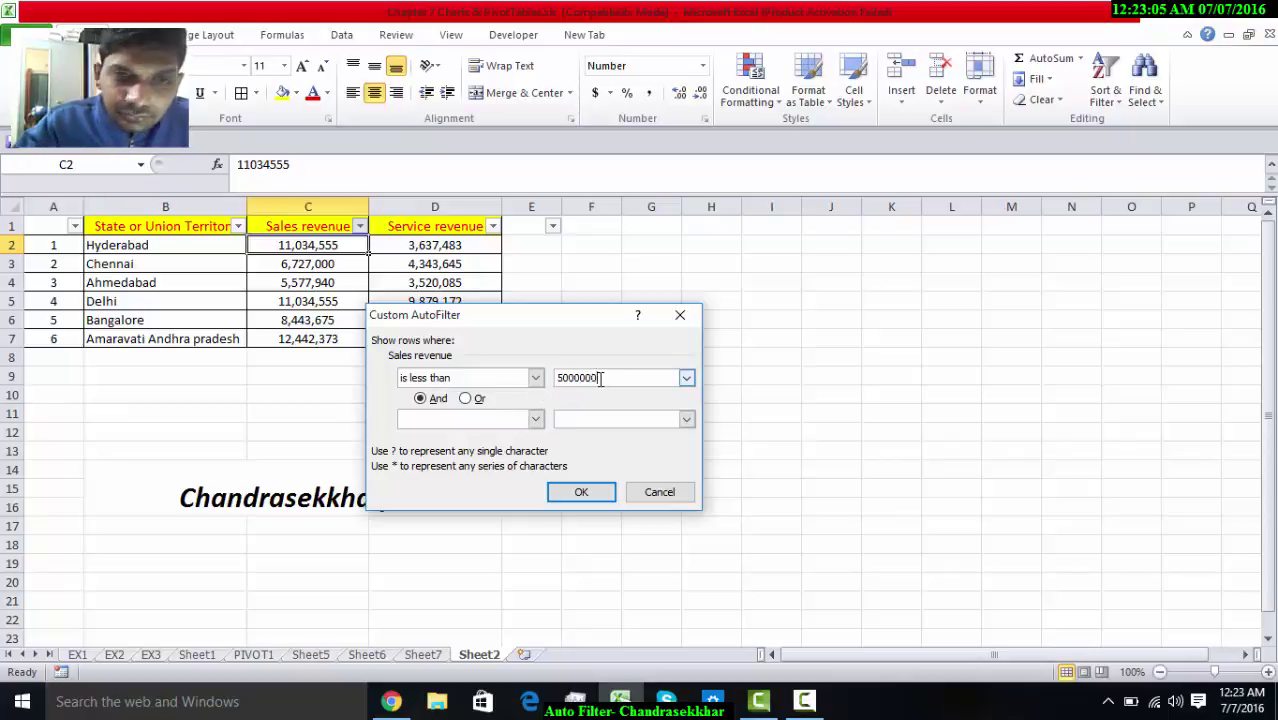
{"action": "left_click", "coordinate": [600, 491]}
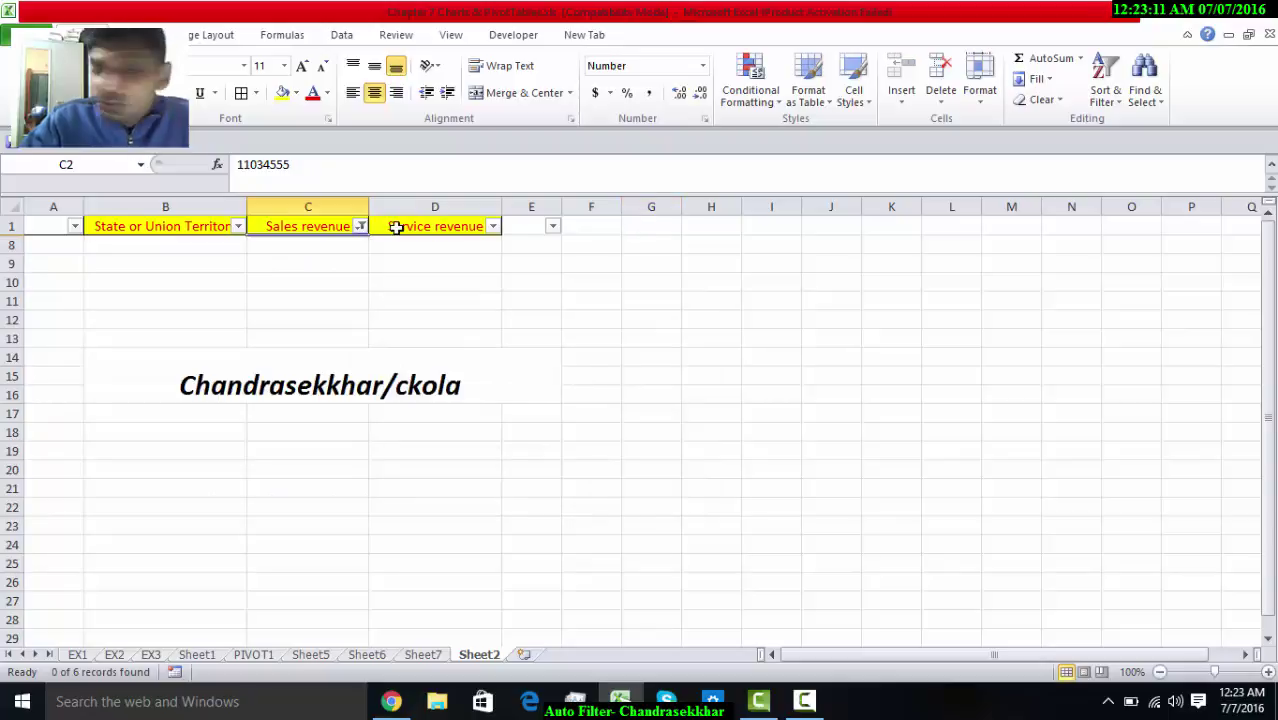
Step: Edit the Sales revenue less-than limit from 5000000 to 7000000, leaving Chennai and Ahmedabad
{"action": "left_click", "coordinate": [359, 226]}
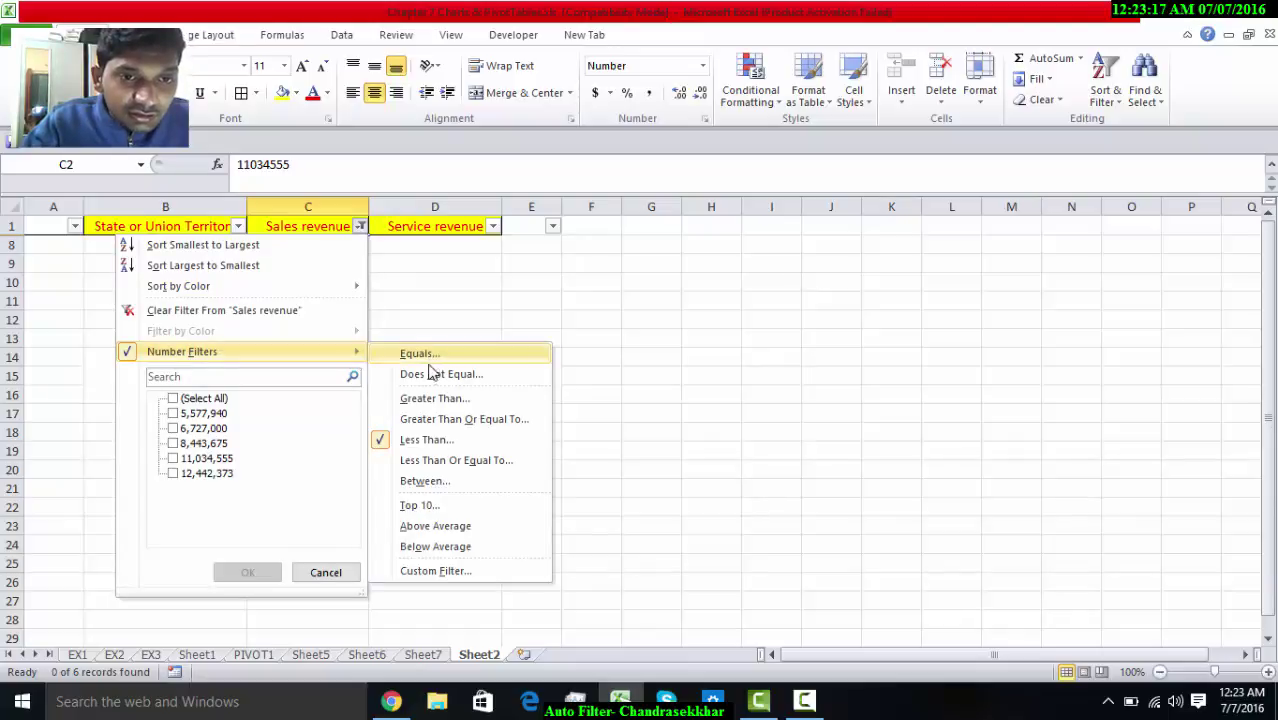
{"action": "left_click", "coordinate": [435, 441]}
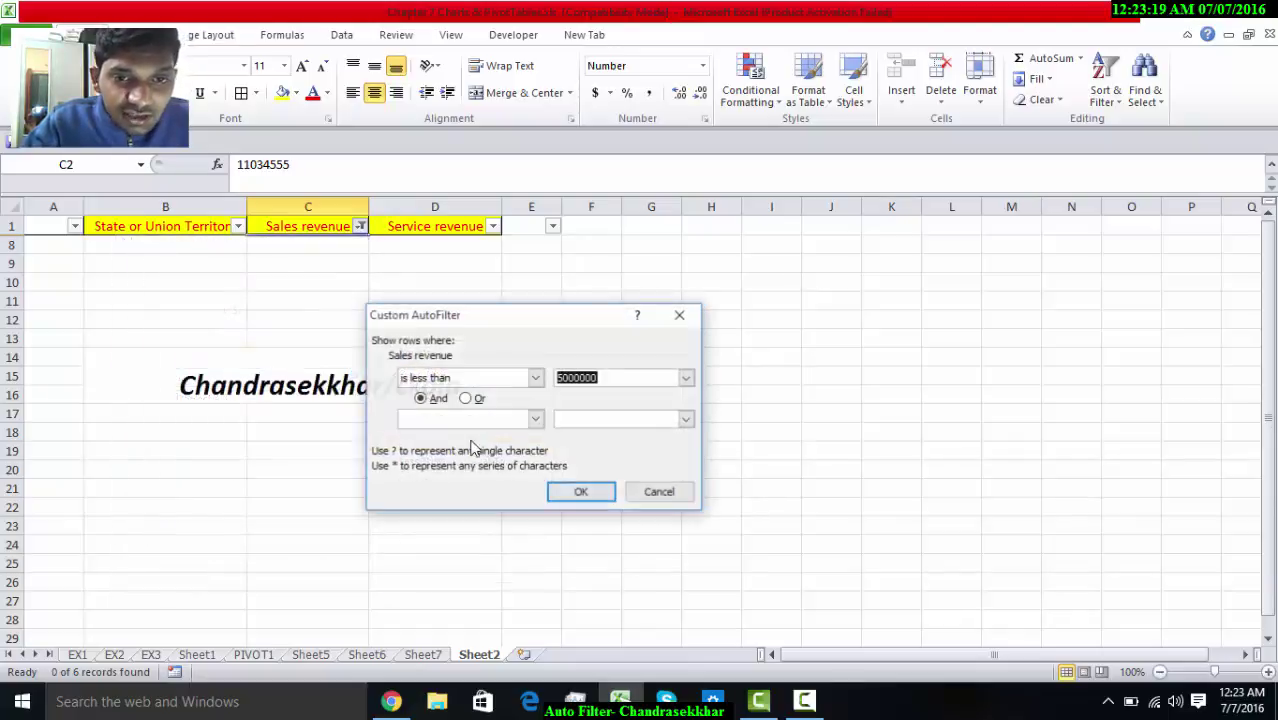
{"action": "left_click", "coordinate": [559, 377]}
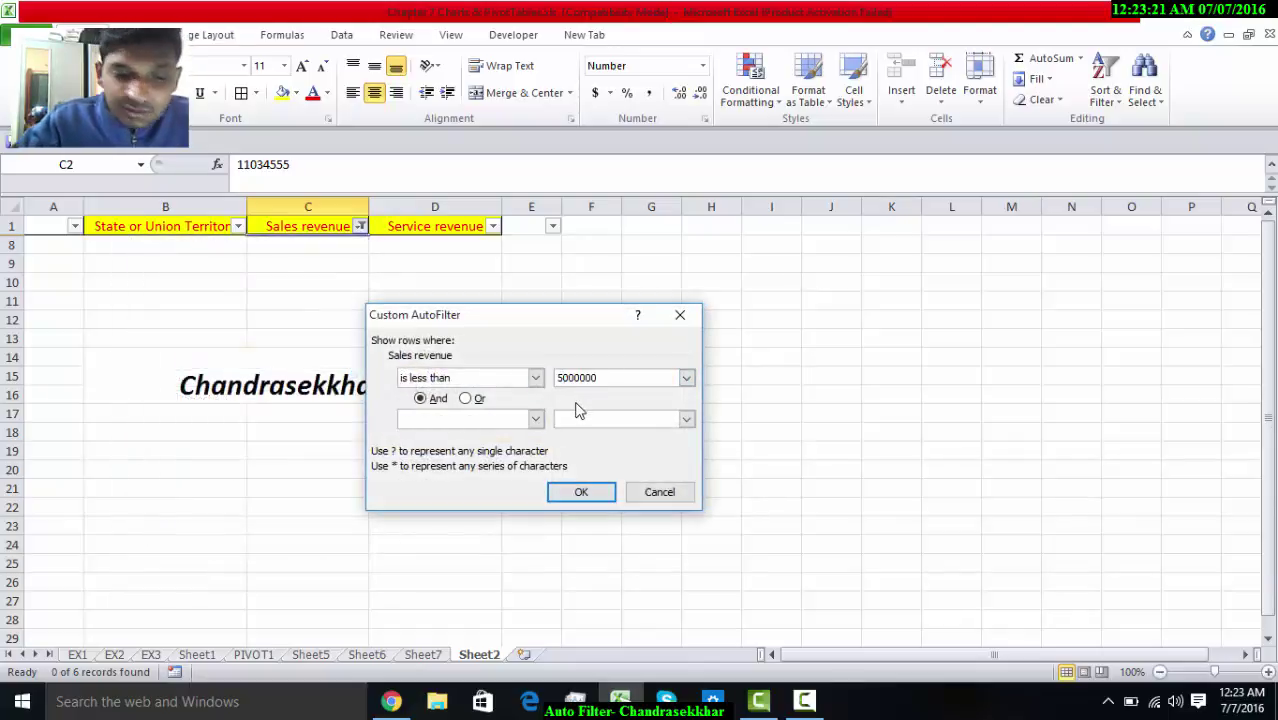
{"action": "left_click", "coordinate": [582, 491]}
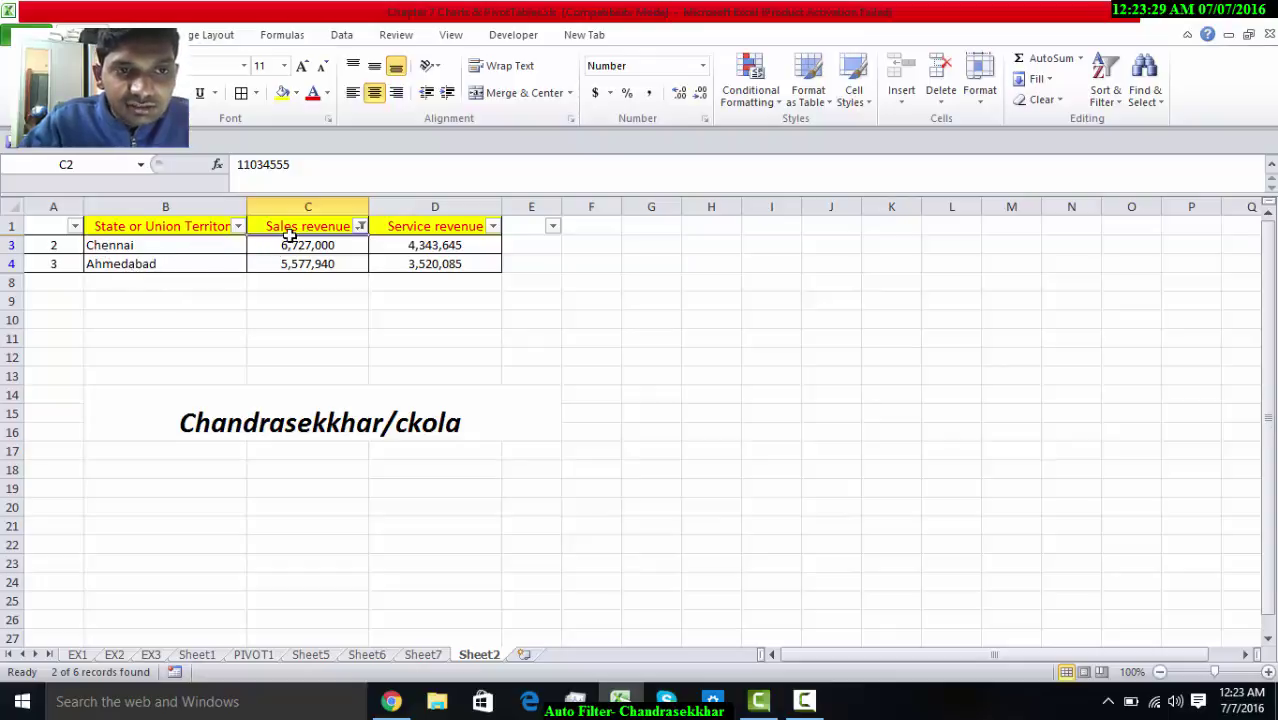
{"action": "left_click", "coordinate": [290, 299]}
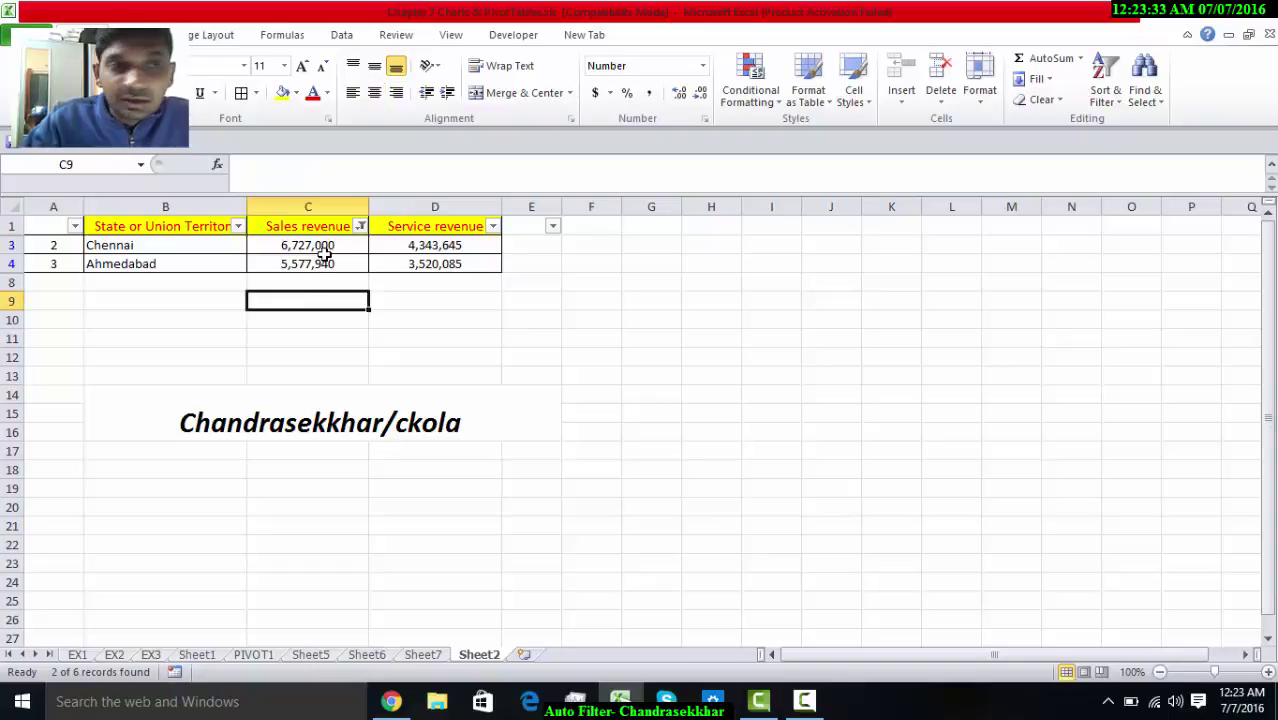
Step: Apply a Between filter on Sales revenue from 7000000 to 10000000, leaving only Bangalore
{"action": "left_click", "coordinate": [359, 226]}
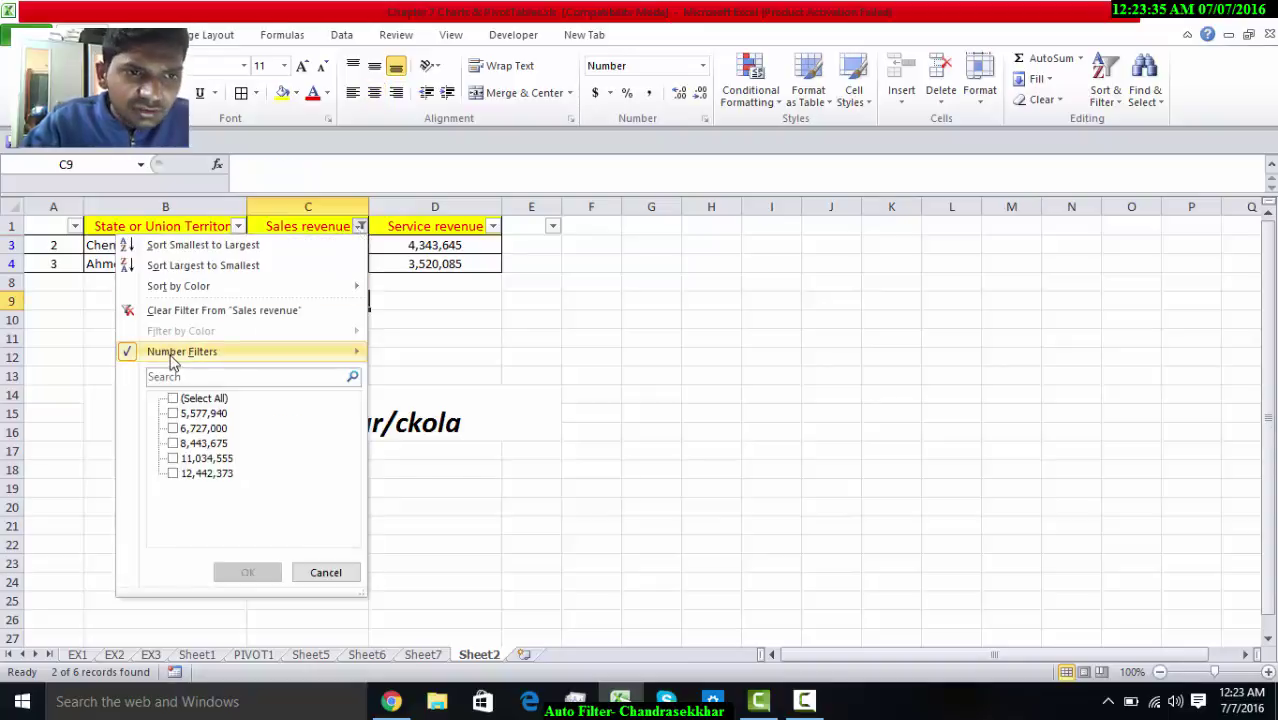
{"action": "mouse_move", "coordinate": [190, 360]}
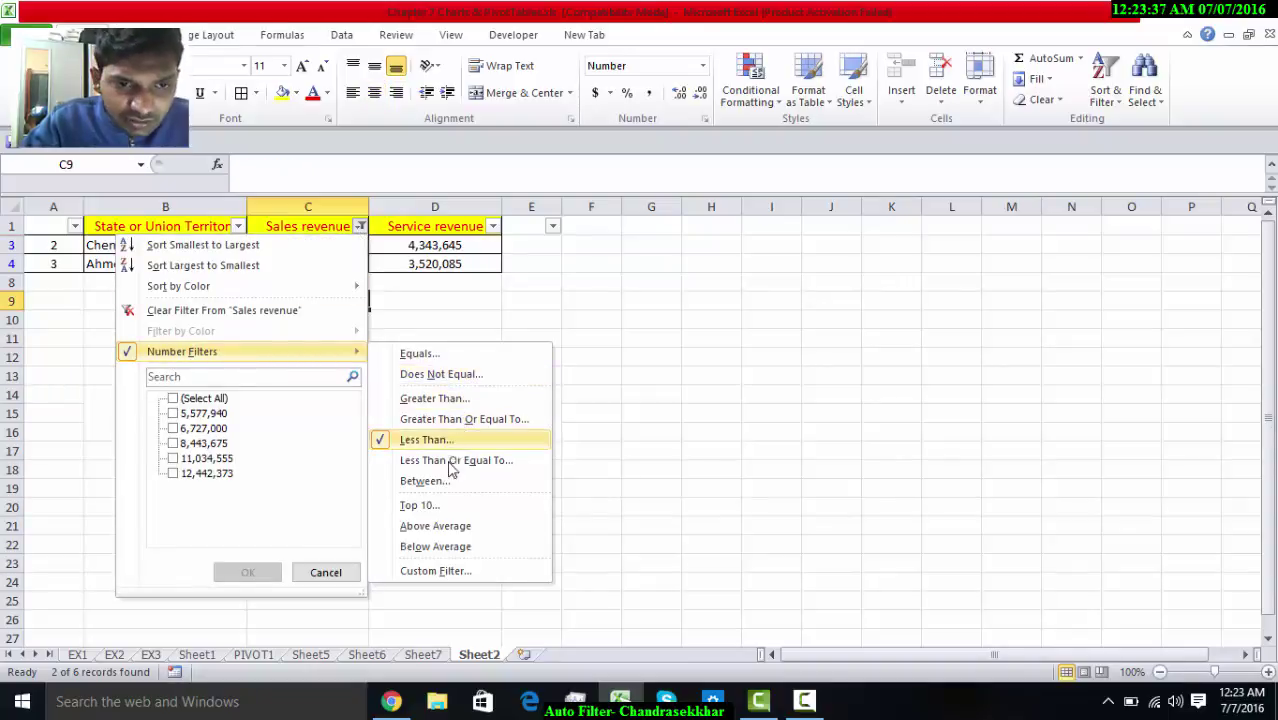
{"action": "left_click", "coordinate": [421, 481]}
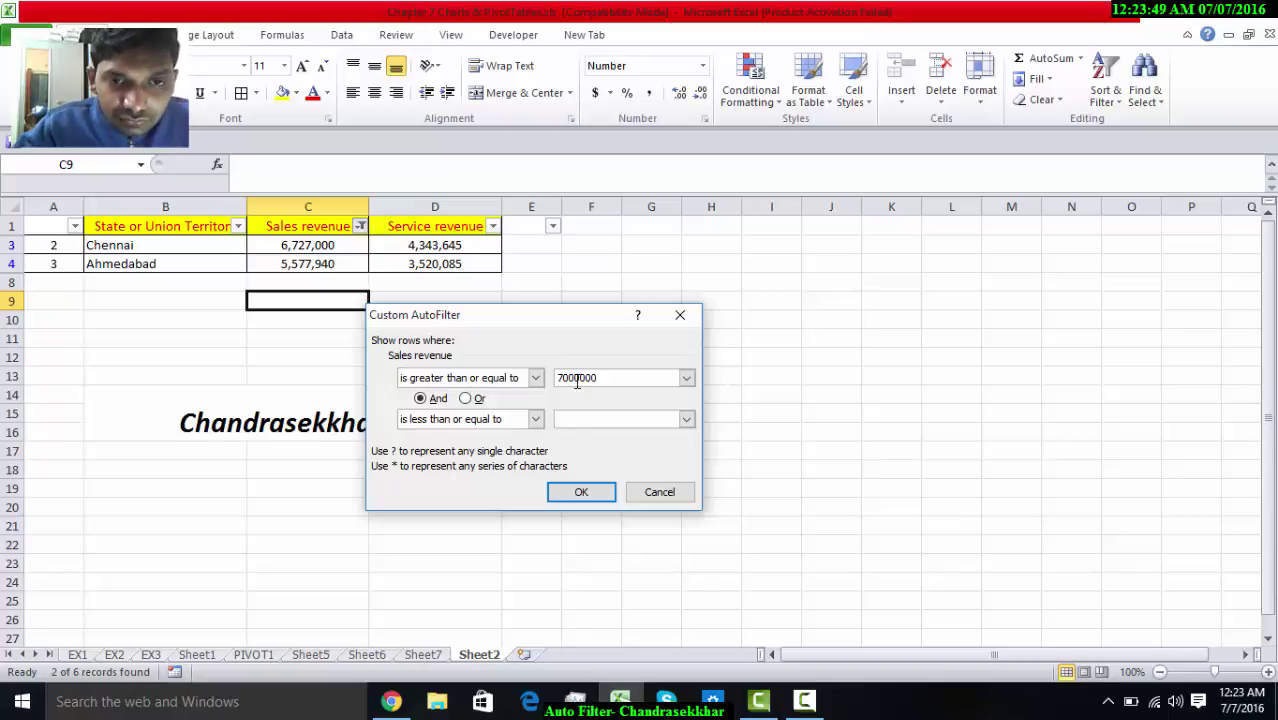
{"action": "double_click", "coordinate": [578, 378]}
{"action": "key", "text": "ctrl+c"}
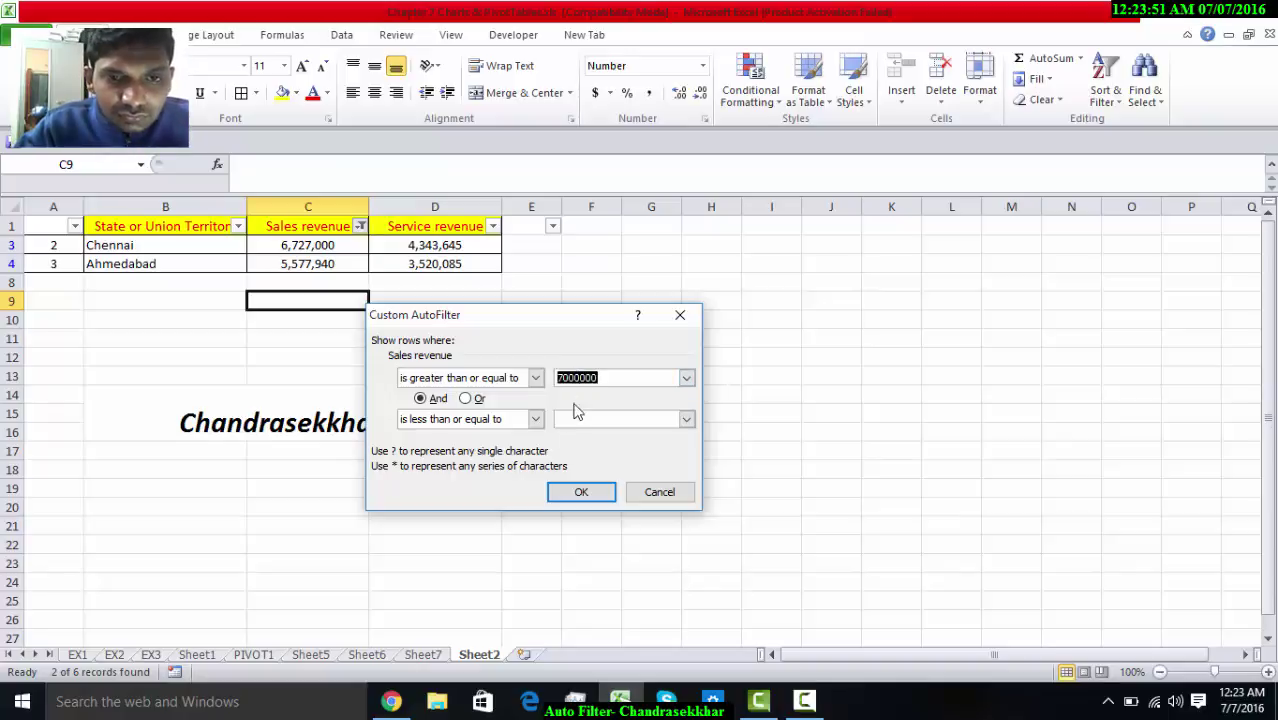
{"action": "left_click", "coordinate": [576, 418]}
{"action": "key", "text": "ctrl+v"}
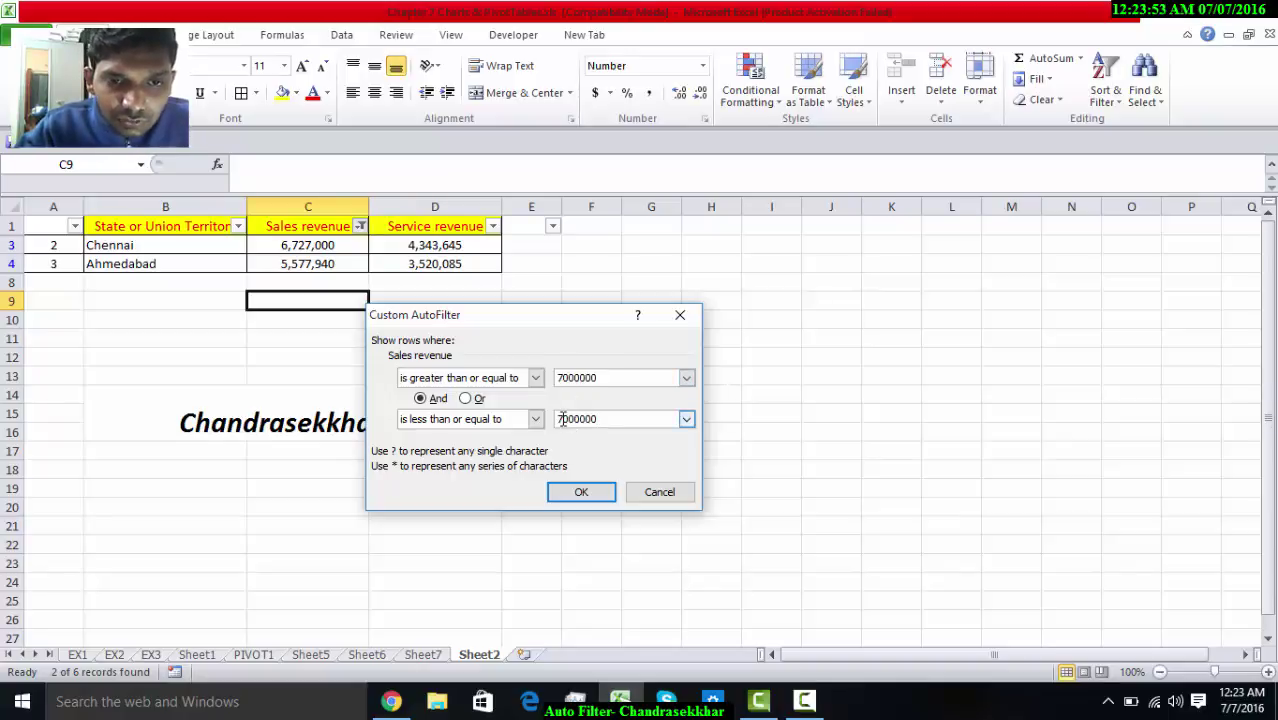
{"action": "left_click", "coordinate": [562, 418]}
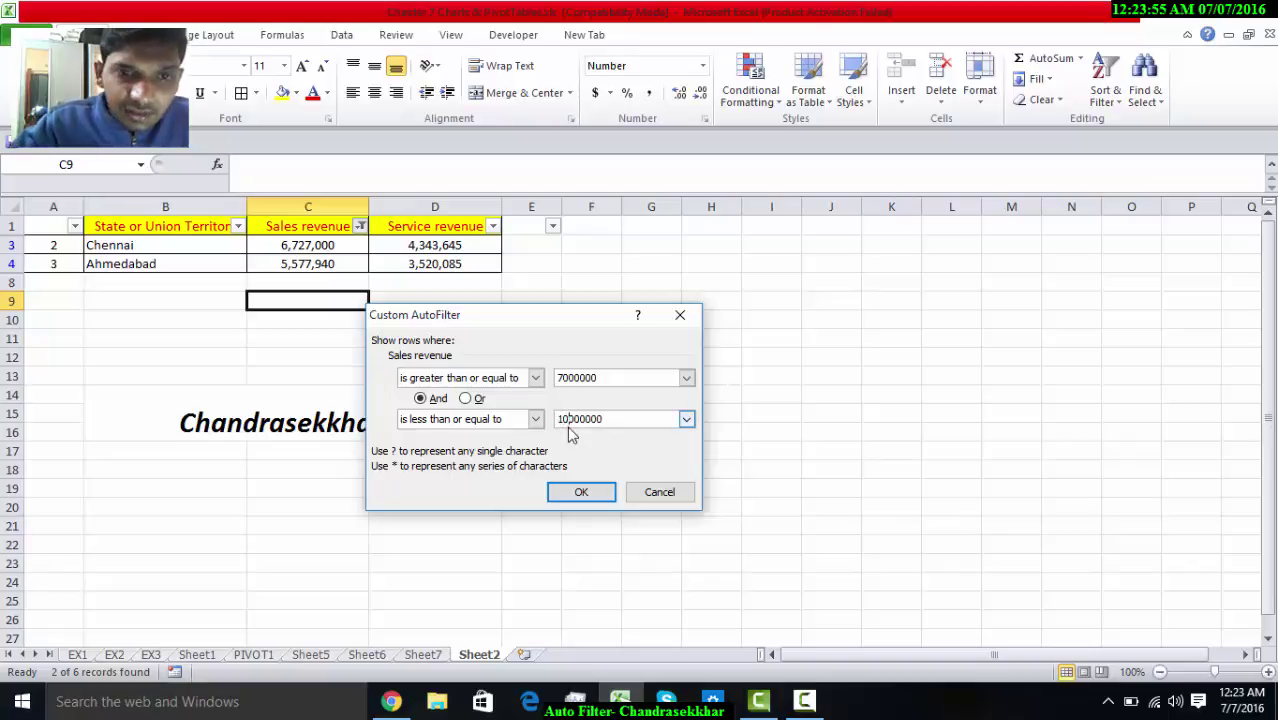
{"action": "left_click", "coordinate": [565, 493]}
{"action": "left_click", "coordinate": [452, 336]}
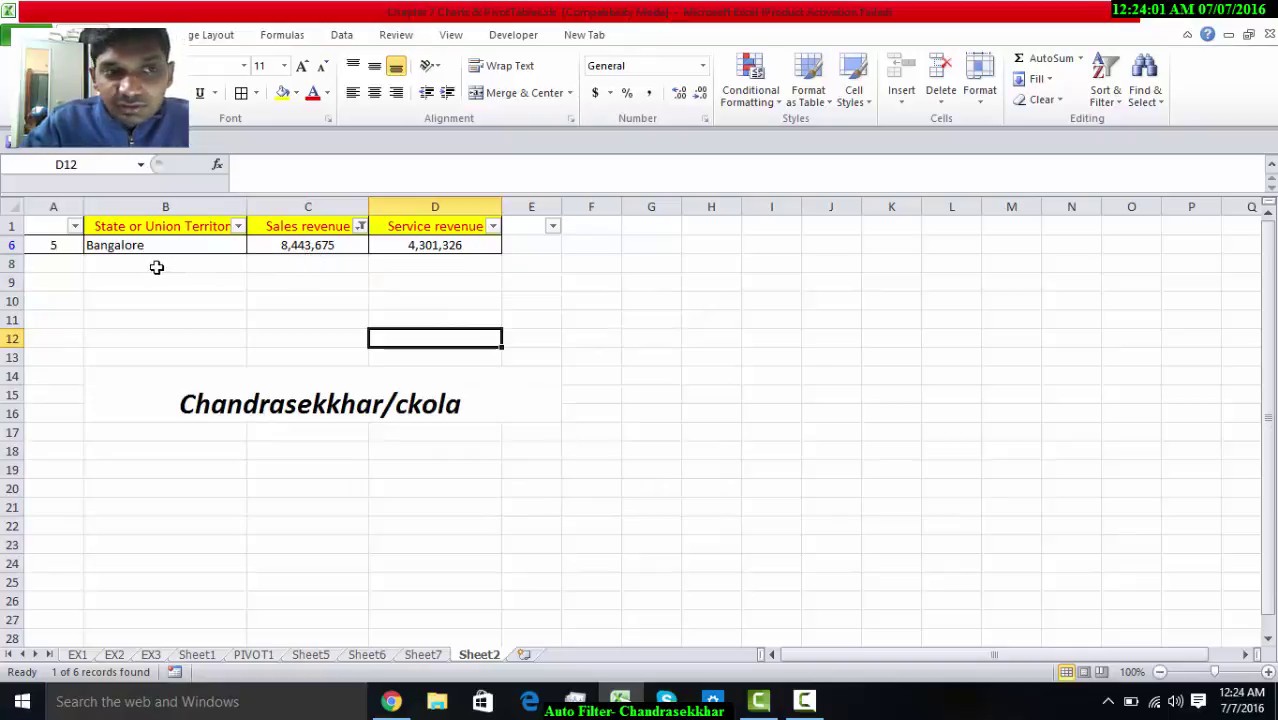
Step: Tick every Sales revenue value in its filter so all six records show
{"action": "left_click", "coordinate": [324, 287]}
{"action": "left_click", "coordinate": [359, 226]}
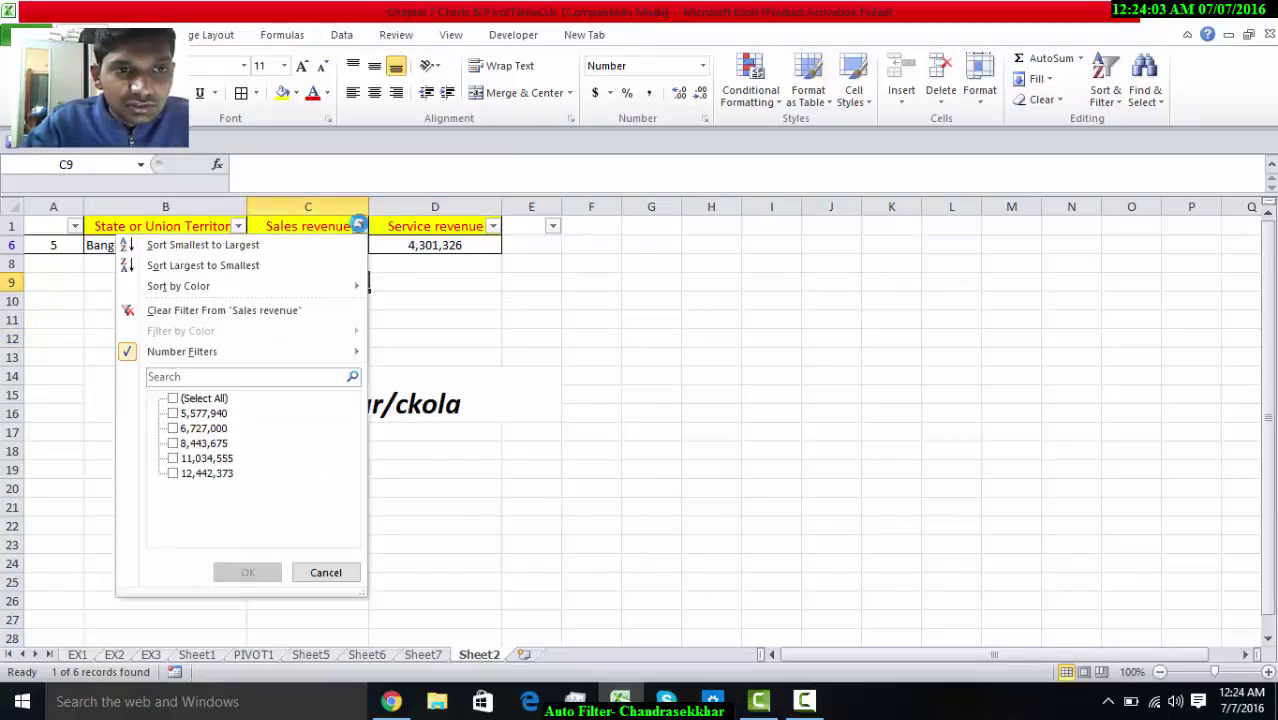
{"action": "left_click", "coordinate": [218, 400]}
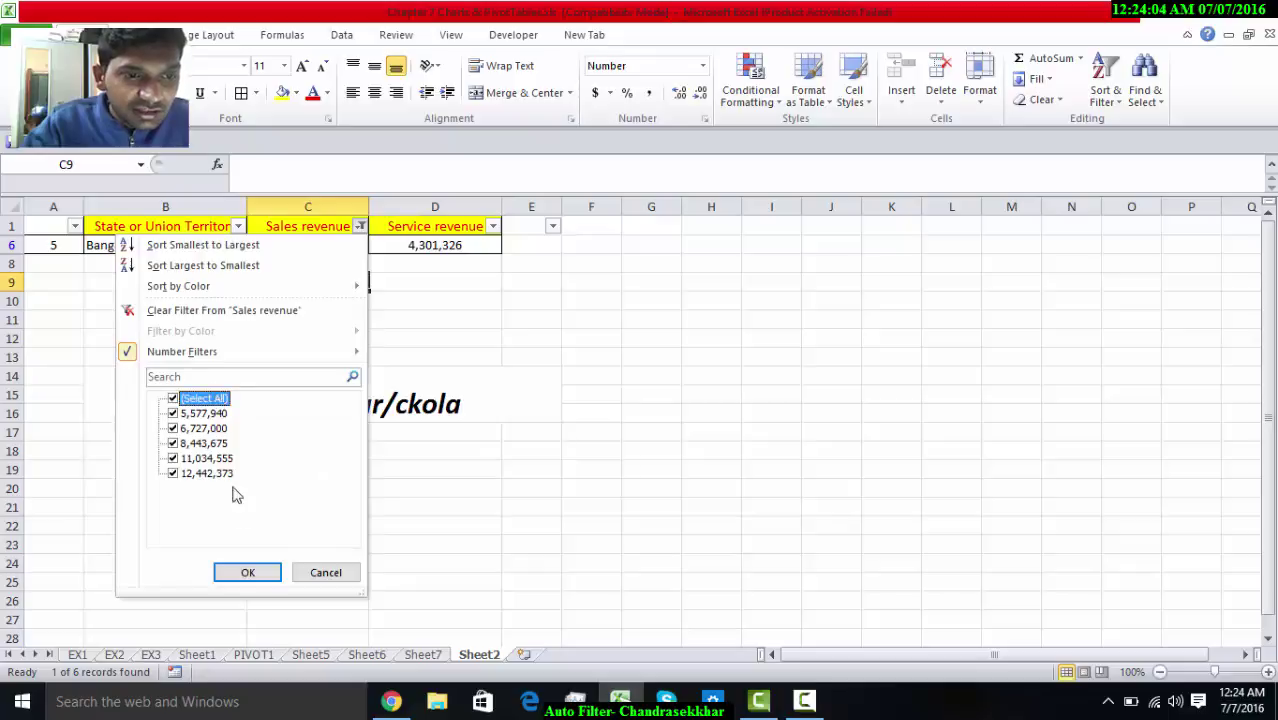
{"action": "left_click", "coordinate": [247, 572]}
Step: Click several empty cells around C8 below the table
{"action": "left_click", "coordinate": [360, 356]}
{"action": "left_click", "coordinate": [412, 390]}
{"action": "left_click", "coordinate": [345, 372]}
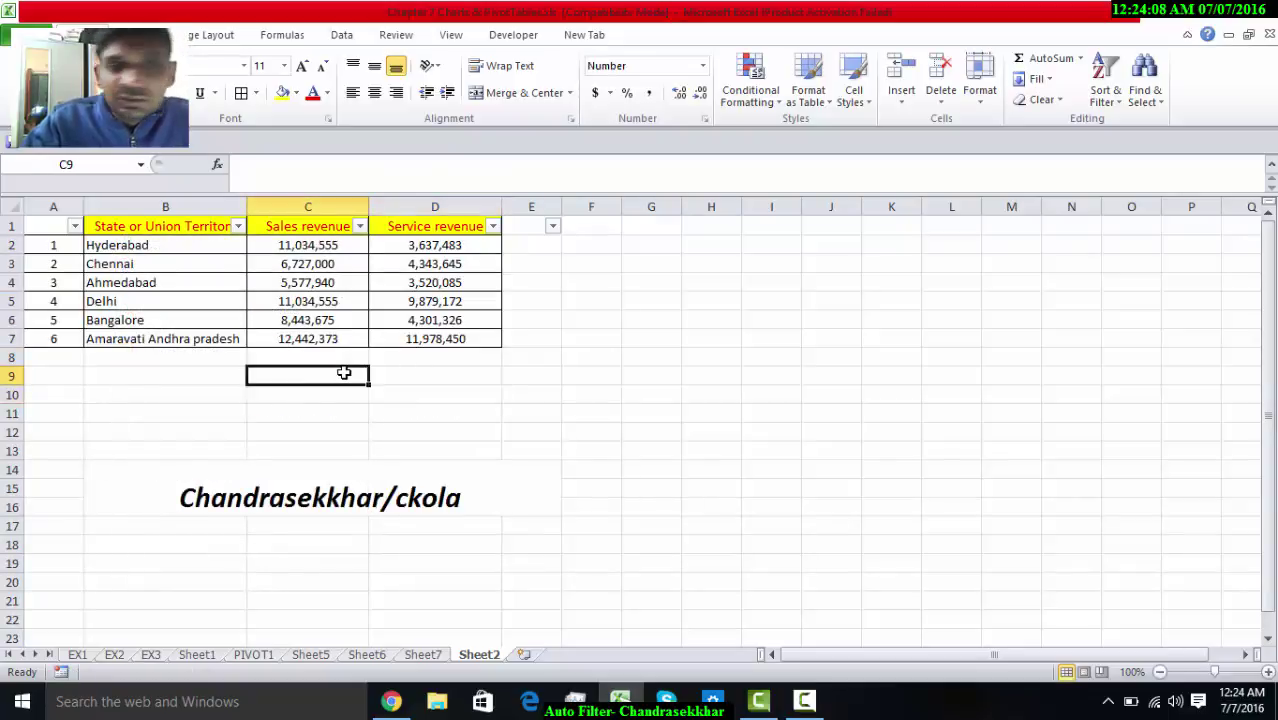
{"action": "left_click", "coordinate": [401, 363]}
{"action": "left_click", "coordinate": [322, 360]}
{"action": "left_click", "coordinate": [383, 372]}
{"action": "left_click", "coordinate": [315, 354]}
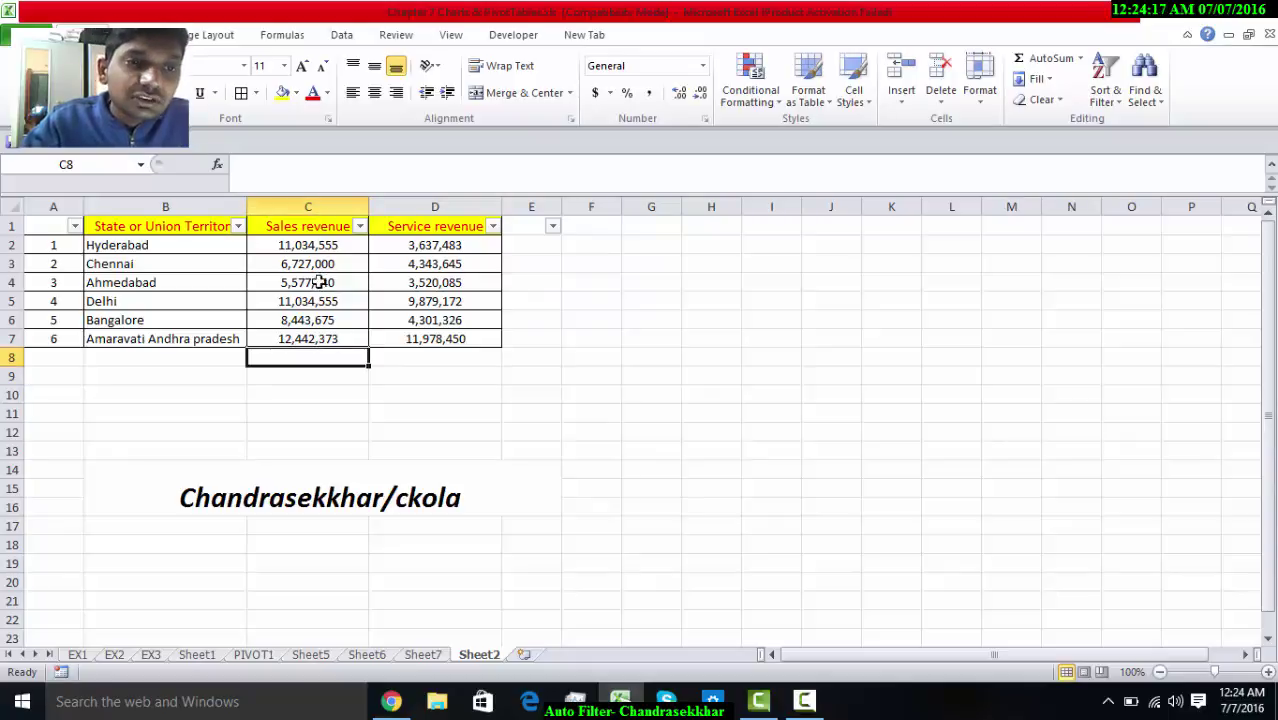
Step: Sort C2:C7 smallest to largest, expanding the selection so whole rows move together
{"action": "left_click", "coordinate": [312, 247]}
{"action": "left_click_drag", "start_coordinate": [312, 247], "coordinate": [328, 339]}
{"action": "left_click", "coordinate": [1100, 90]}
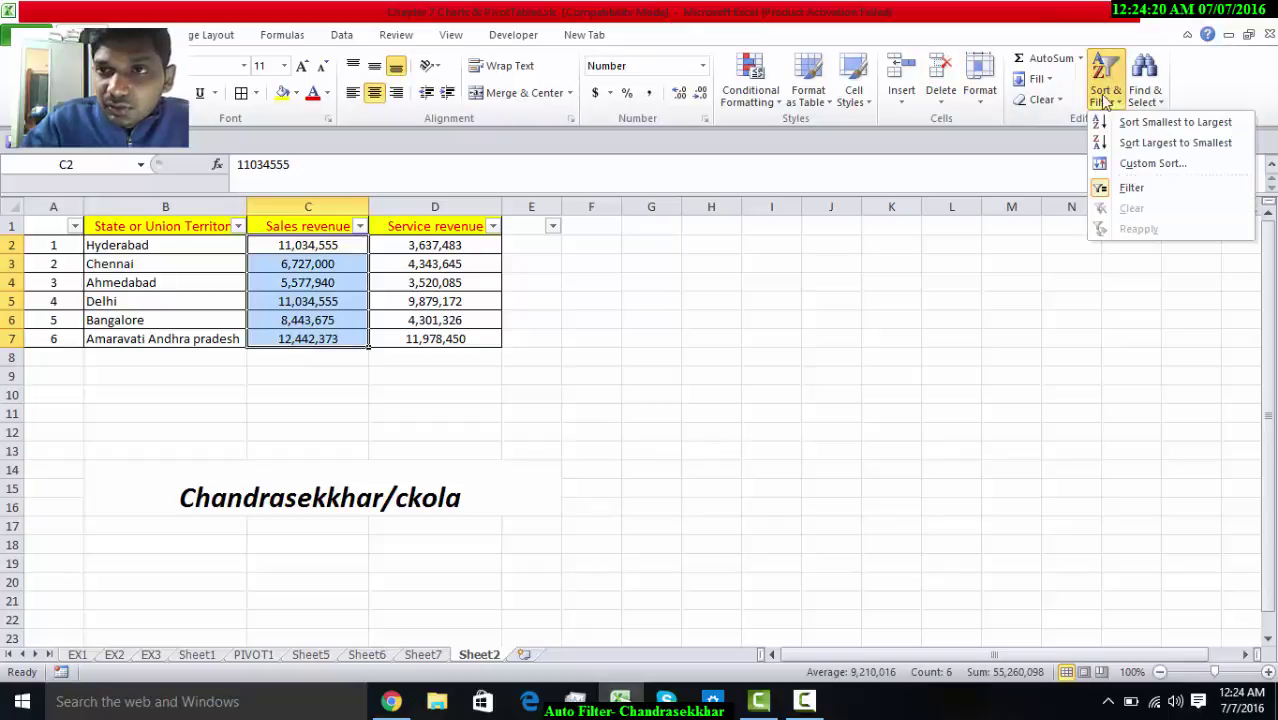
{"action": "left_click", "coordinate": [1160, 122]}
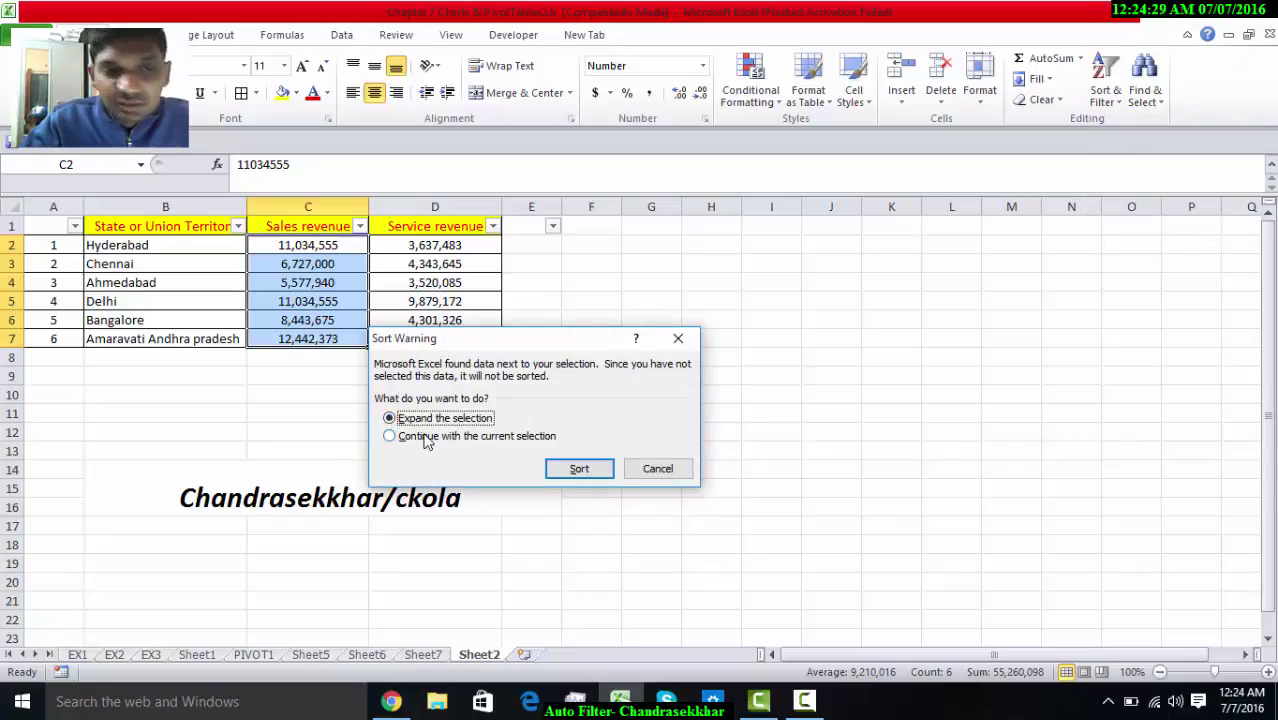
{"action": "left_click", "coordinate": [572, 468]}
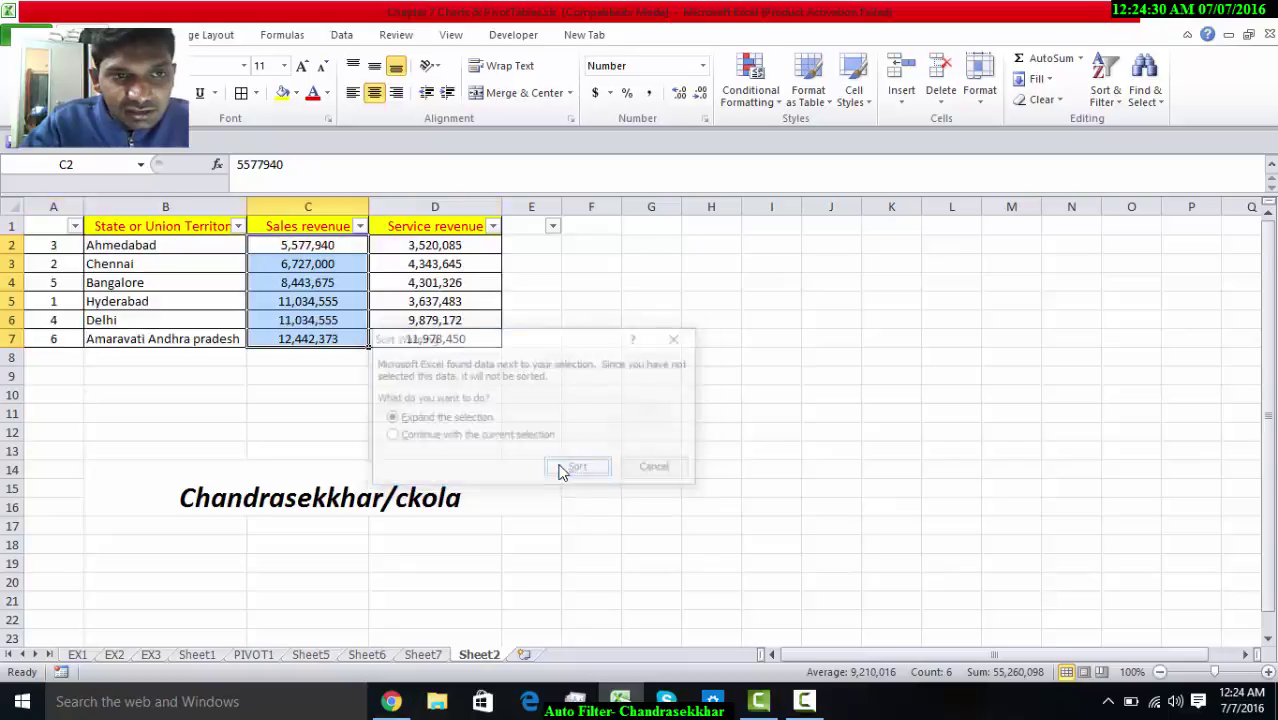
{"action": "left_click", "coordinate": [301, 368]}
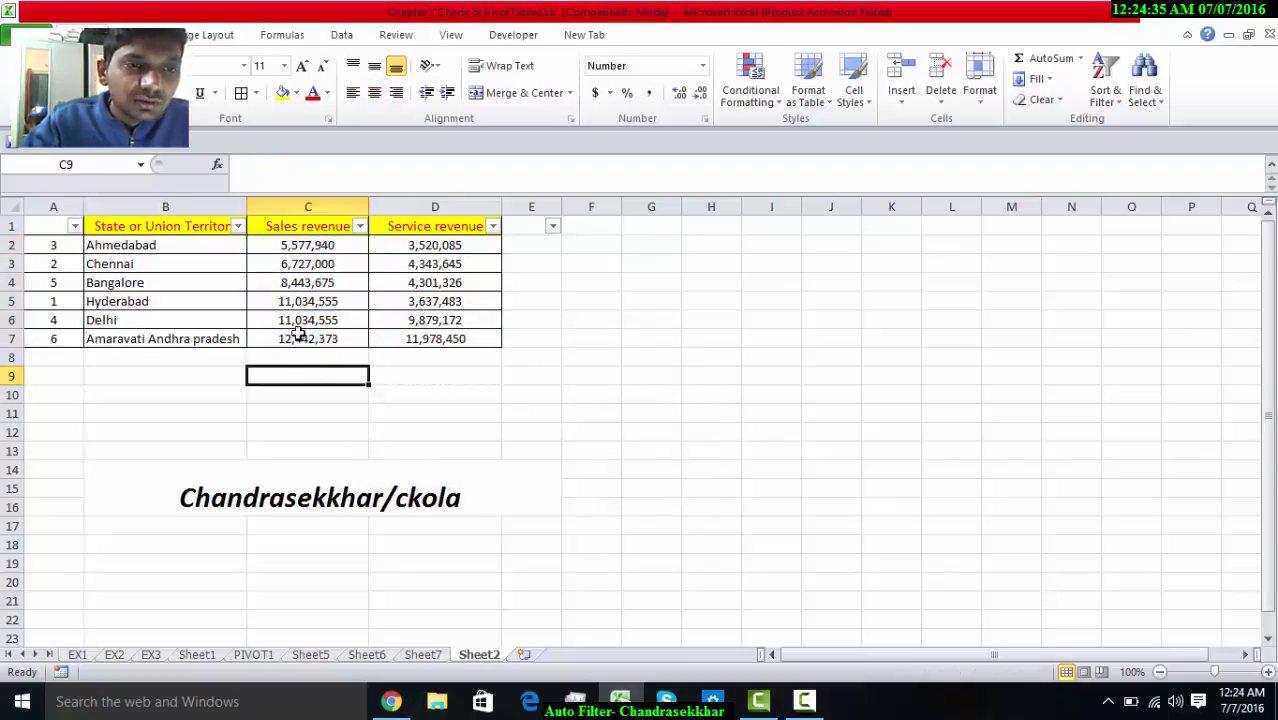
Step: Reselect C2:C7 and A2:A7, then select the whole table A1:D7
{"action": "left_click_drag", "start_coordinate": [297, 247], "coordinate": [290, 339]}
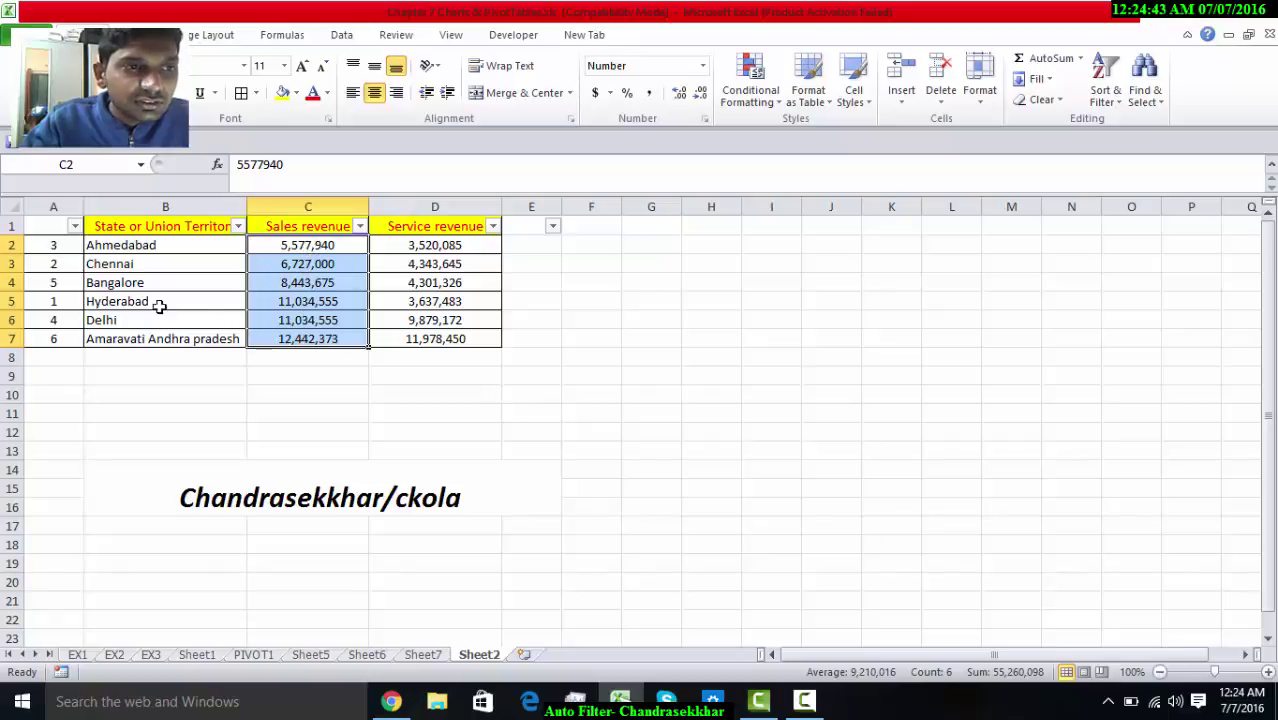
{"action": "left_click_drag", "start_coordinate": [58, 244], "coordinate": [63, 341]}
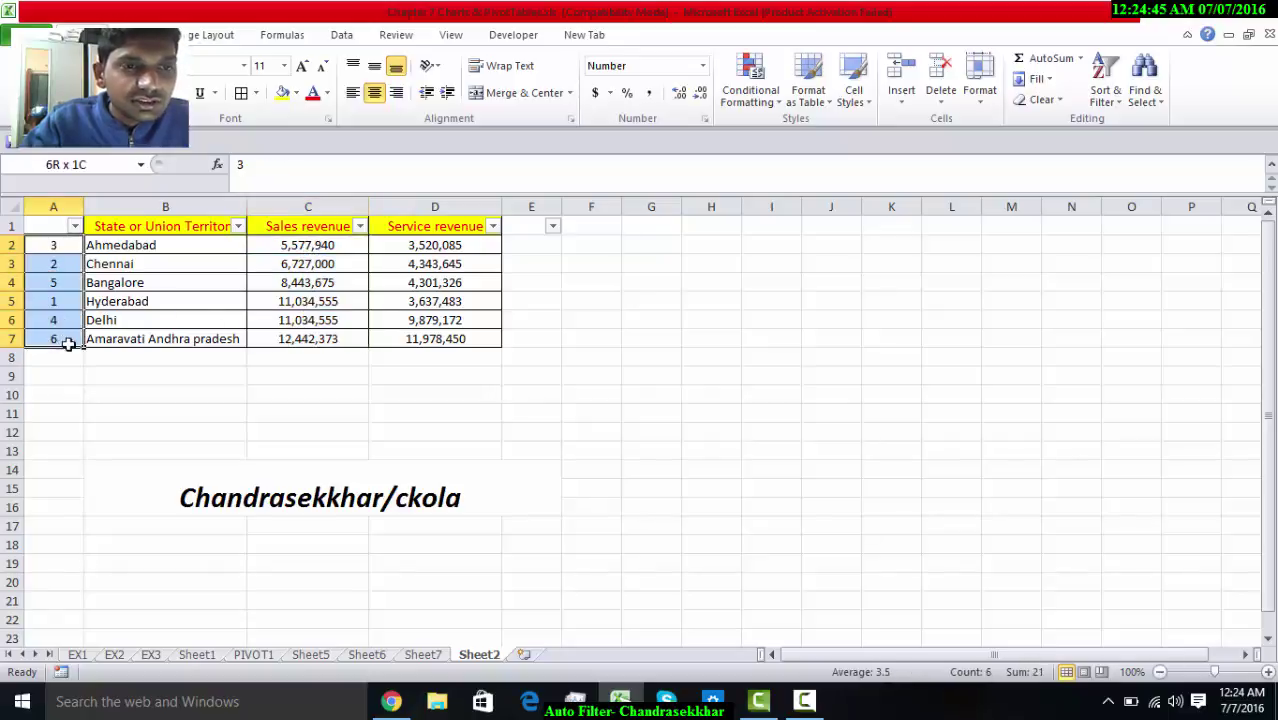
{"action": "left_click_drag", "start_coordinate": [320, 245], "coordinate": [328, 364]}
{"action": "left_click", "coordinate": [328, 371]}
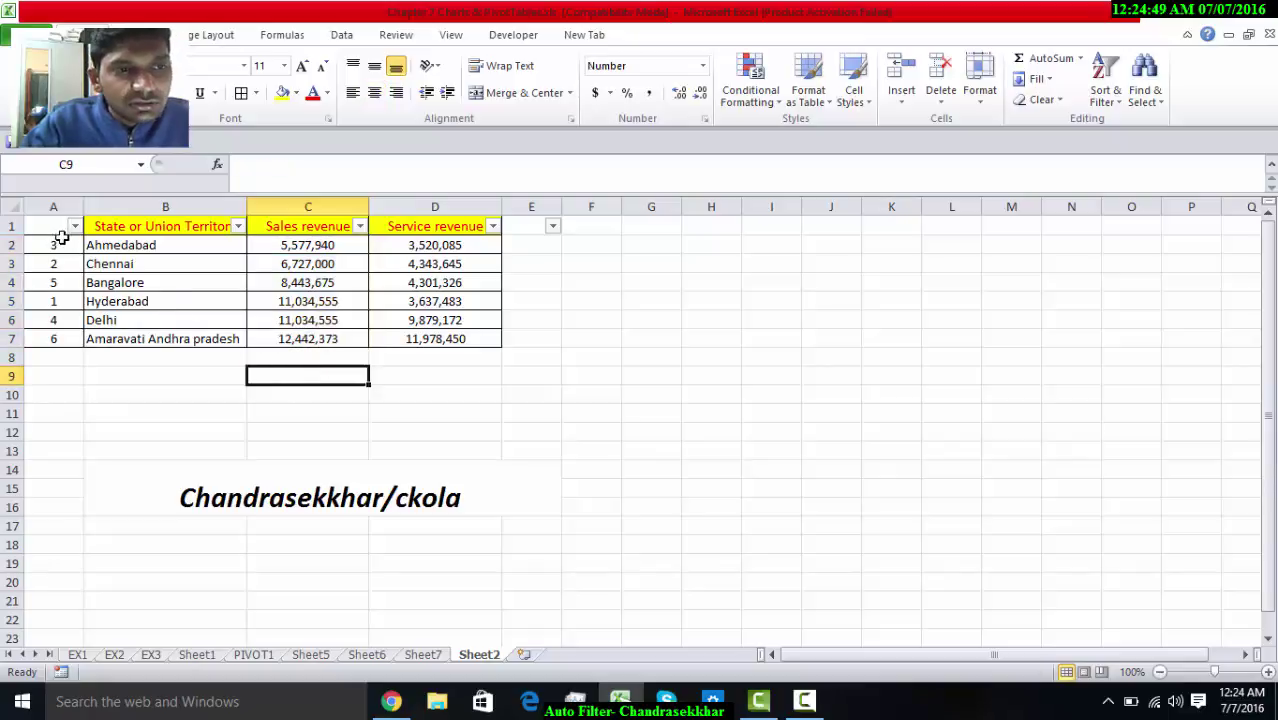
{"action": "left_click_drag", "start_coordinate": [47, 231], "coordinate": [516, 348]}
Step: Custom-sort the table by Column A on cell values, smallest to largest, restoring the serial-number order
{"action": "left_click", "coordinate": [1116, 108]}
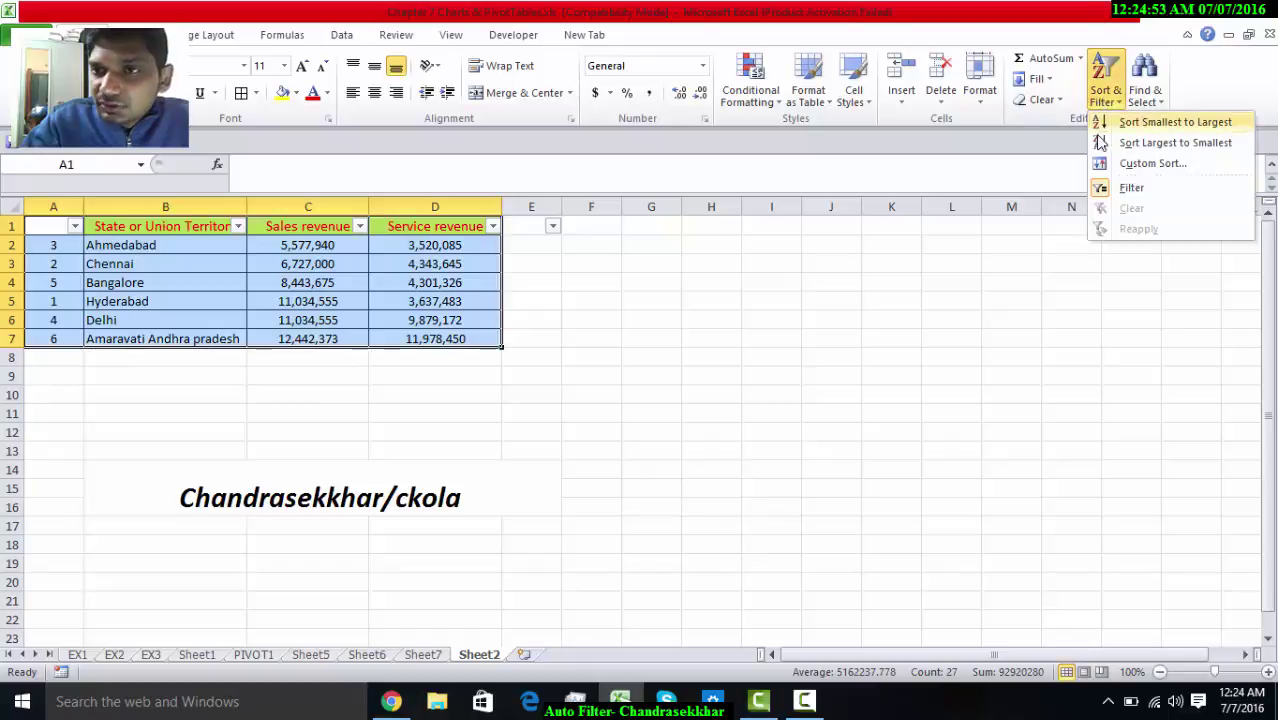
{"action": "left_click", "coordinate": [1131, 170]}
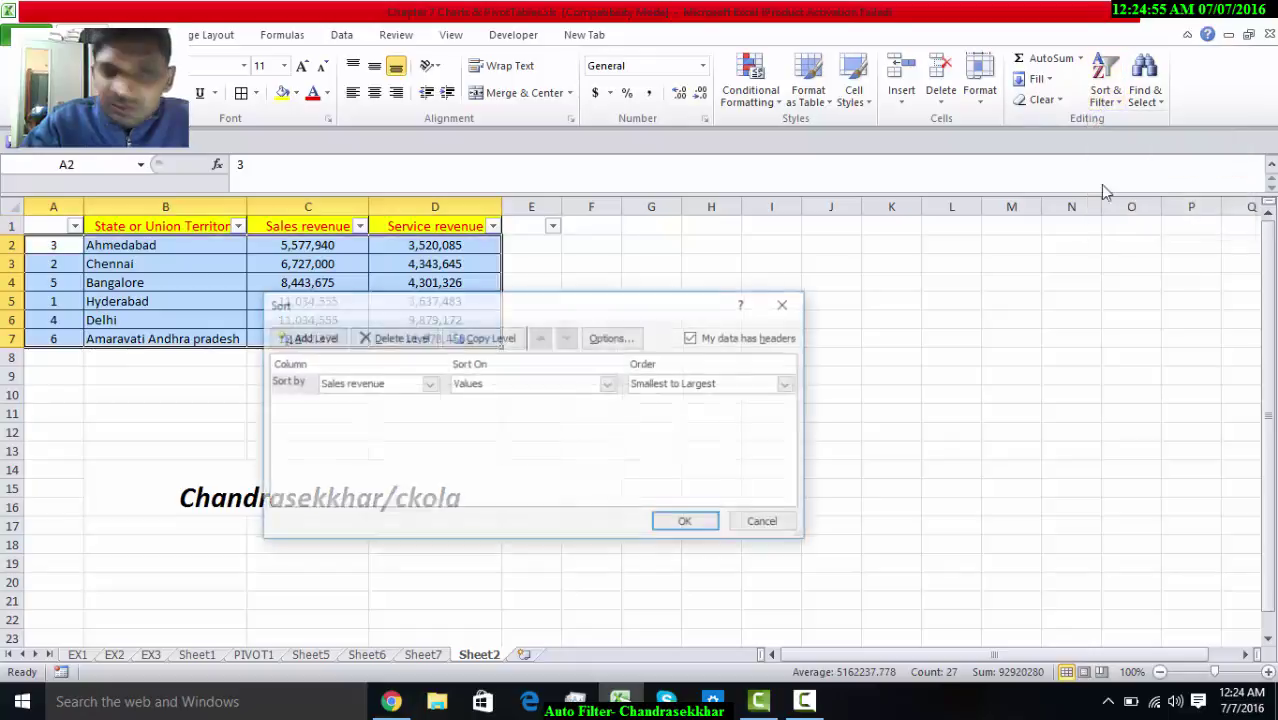
{"action": "left_click", "coordinate": [395, 385]}
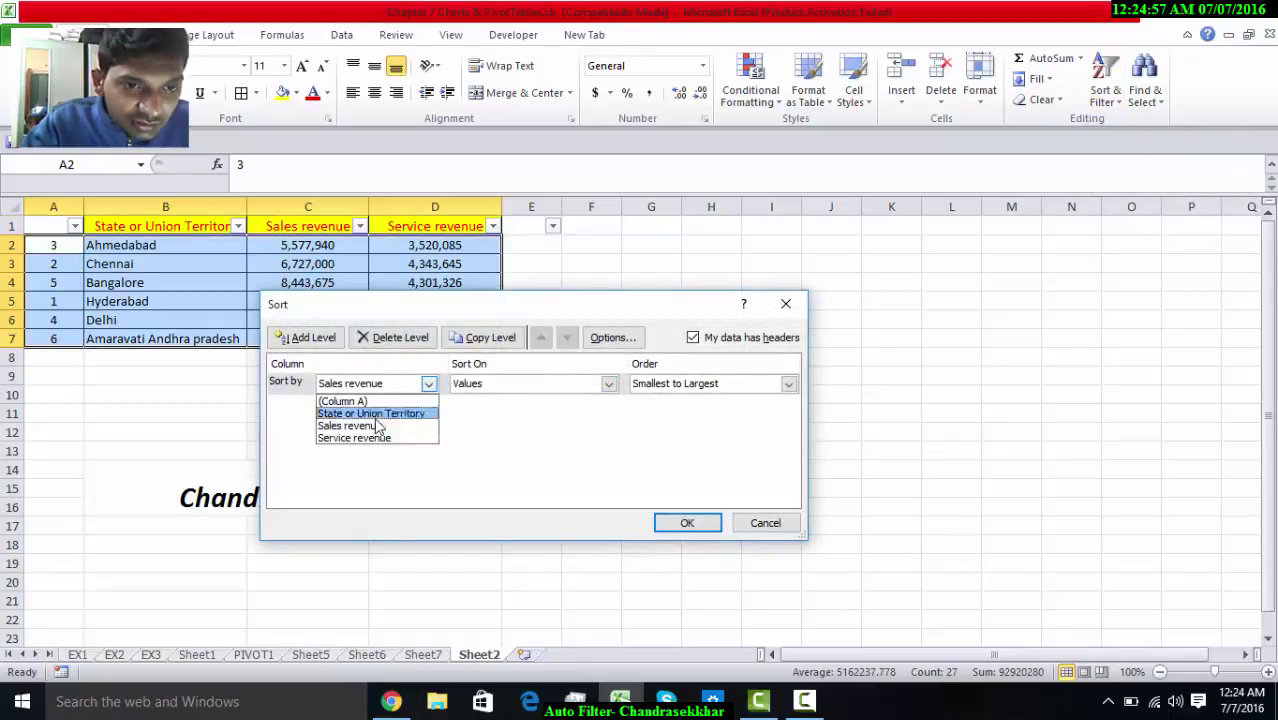
{"action": "left_click", "coordinate": [386, 440]}
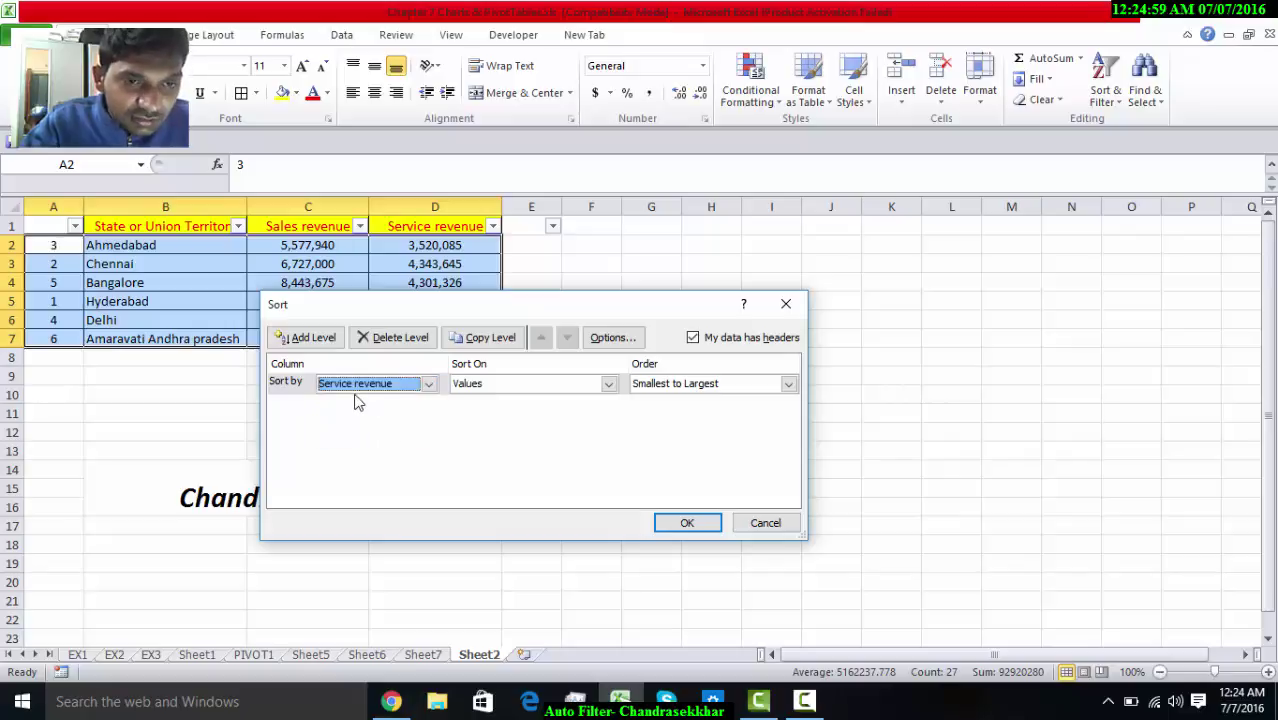
{"action": "left_click", "coordinate": [374, 392]}
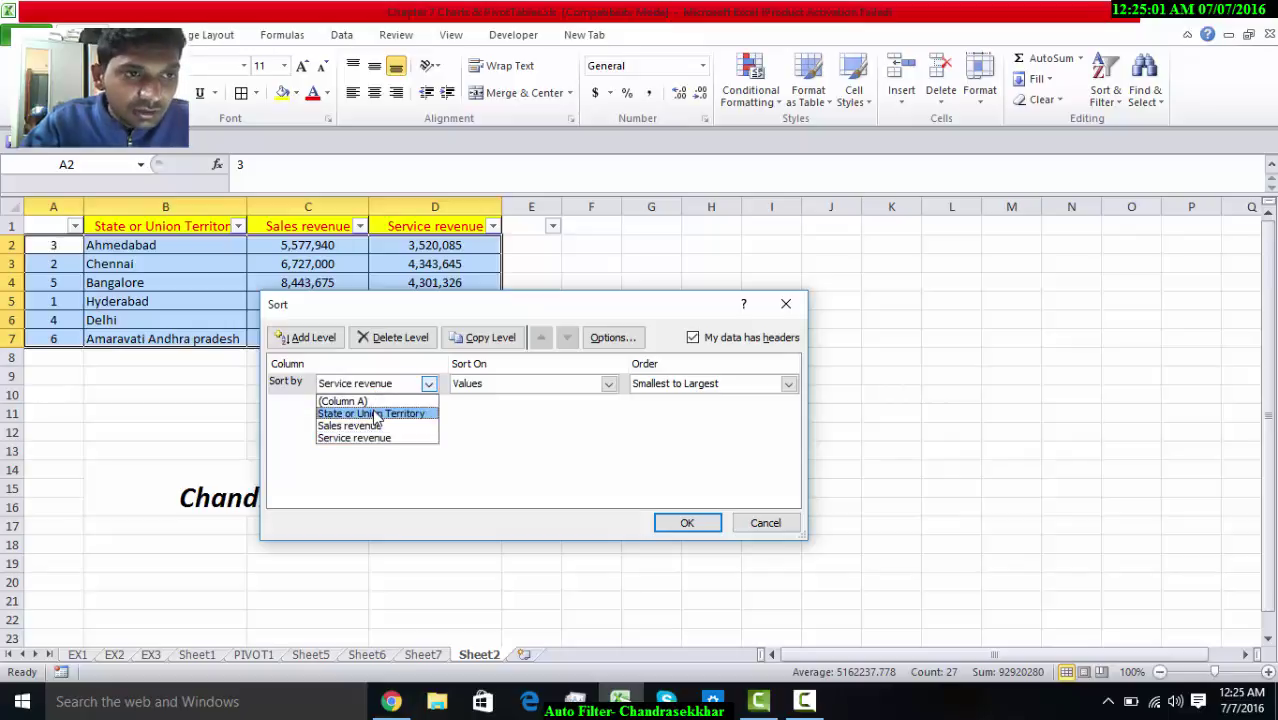
{"action": "left_click", "coordinate": [370, 403]}
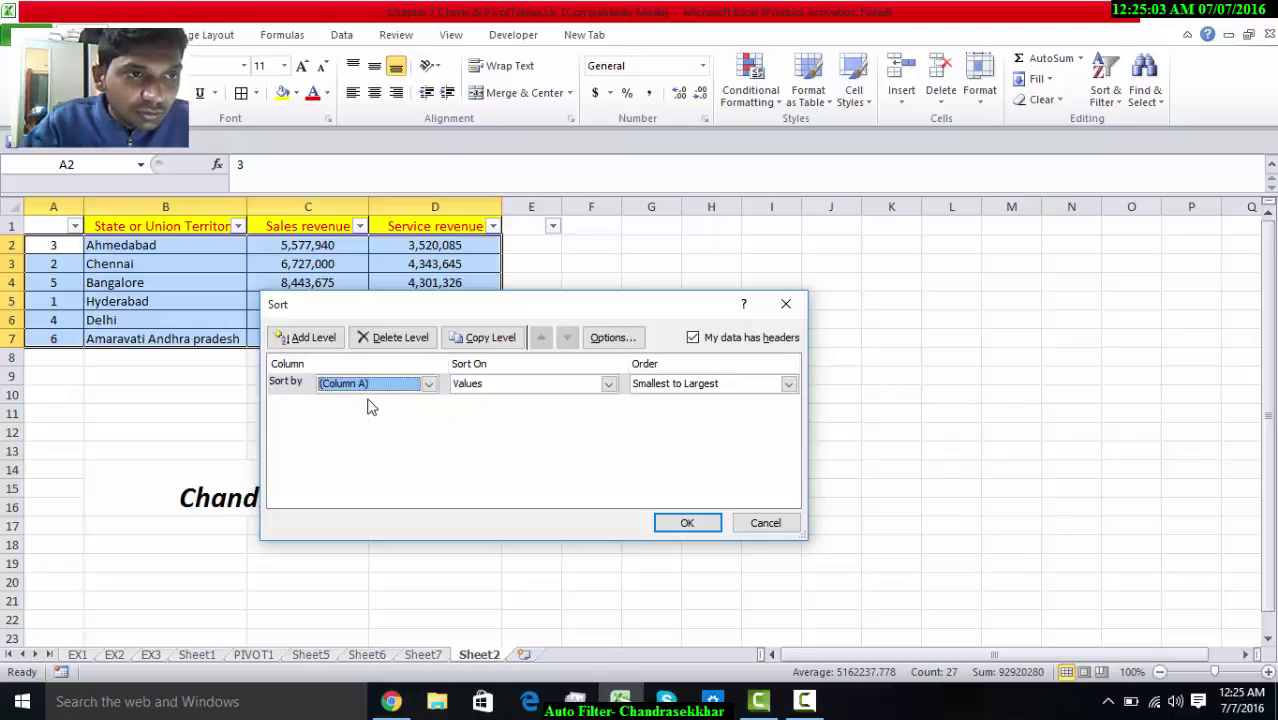
{"action": "left_click", "coordinate": [538, 386]}
{"action": "left_click", "coordinate": [486, 404]}
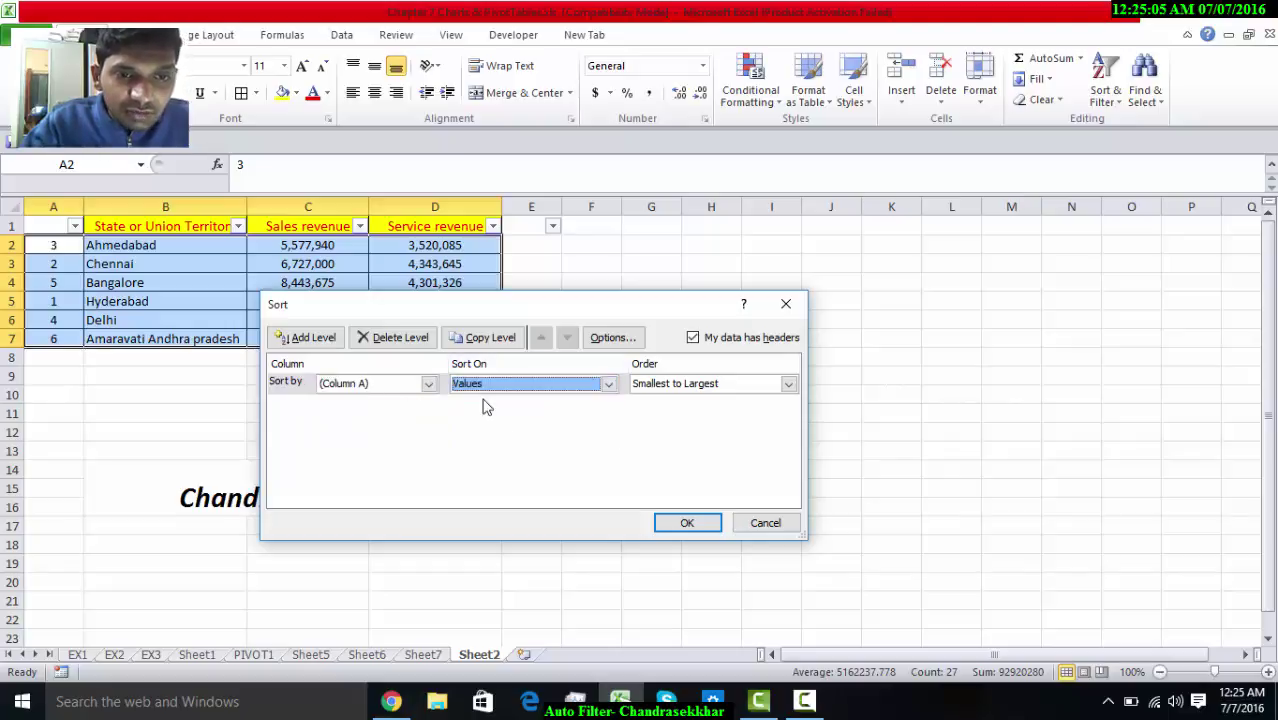
{"action": "left_click", "coordinate": [680, 387]}
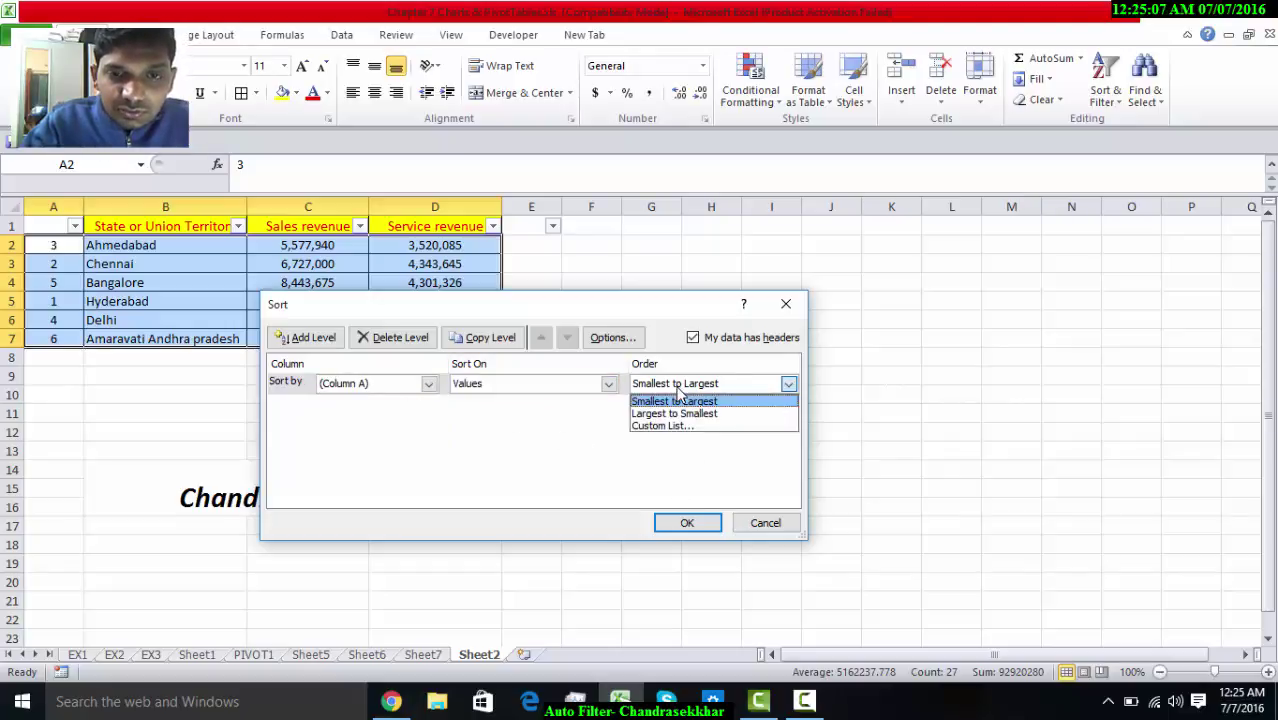
{"action": "left_click", "coordinate": [678, 390]}
{"action": "left_click", "coordinate": [687, 522]}
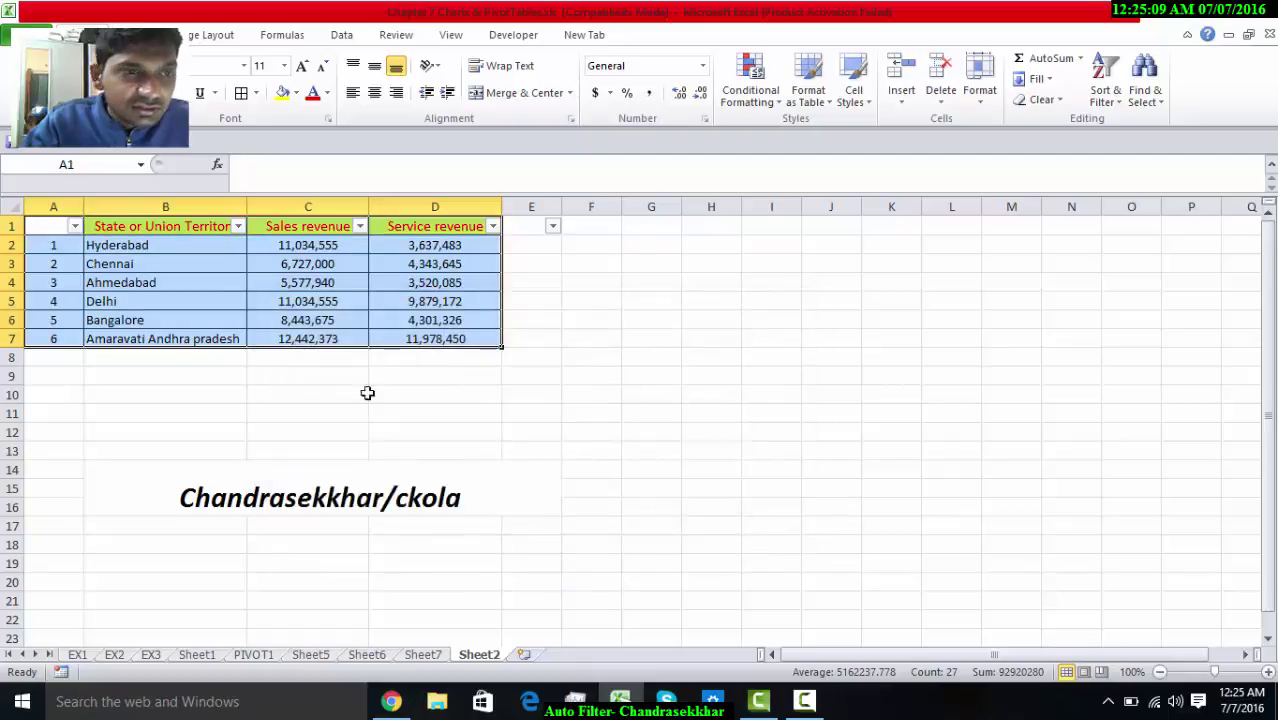
{"action": "left_click", "coordinate": [345, 393]}
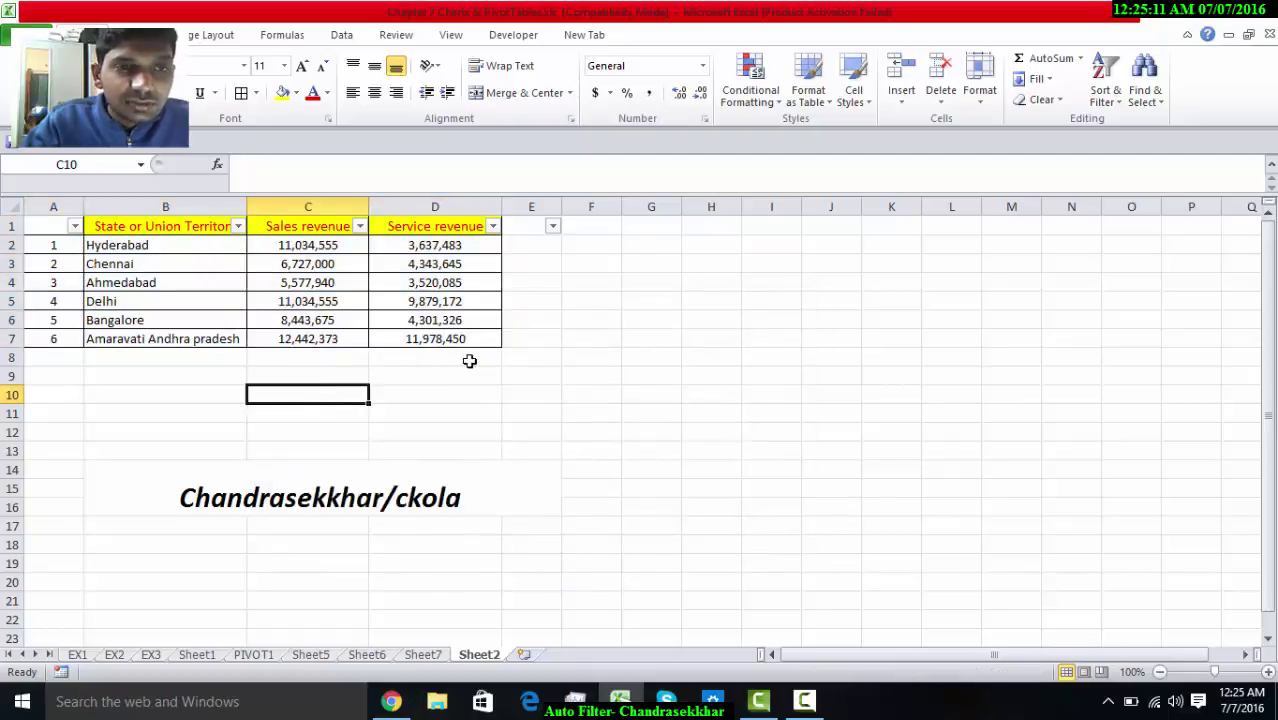
Step: Custom-sort table A1:D7 by Service revenue, largest to smallest
{"action": "left_click", "coordinate": [45, 229]}
{"action": "left_click_drag", "start_coordinate": [60, 230], "coordinate": [430, 337]}
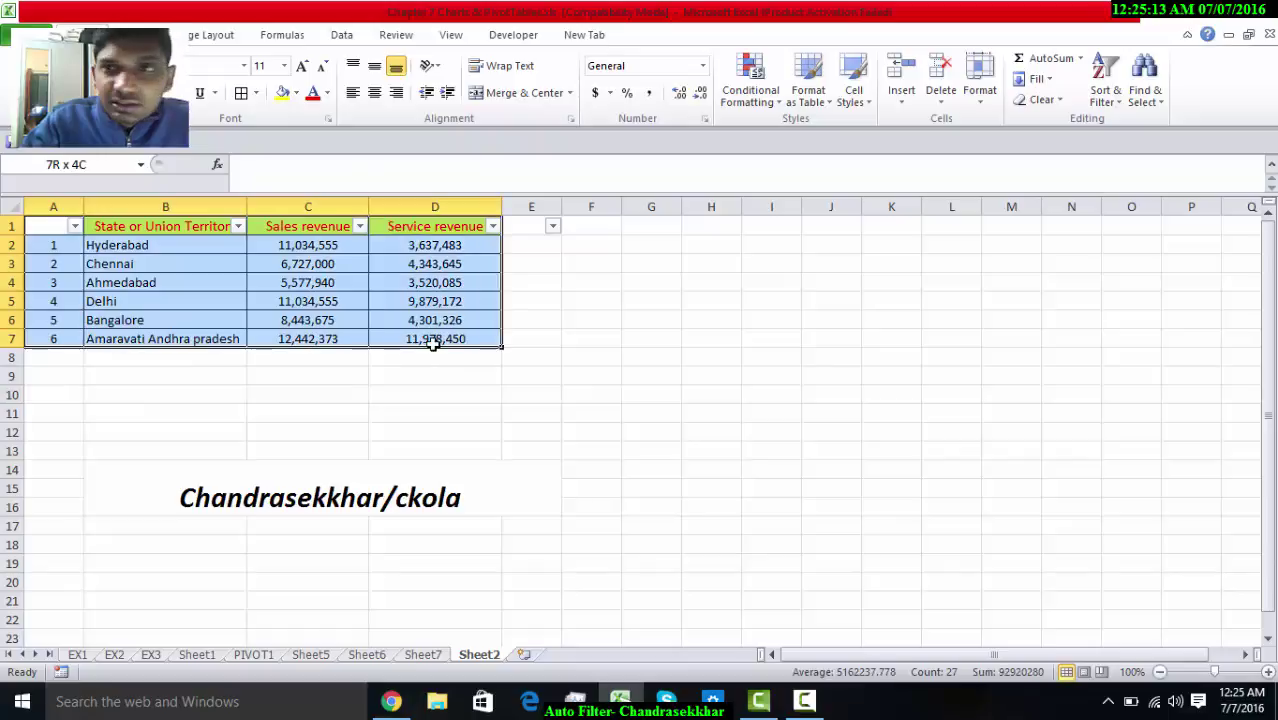
{"action": "left_click", "coordinate": [1104, 97]}
{"action": "left_click", "coordinate": [1130, 163]}
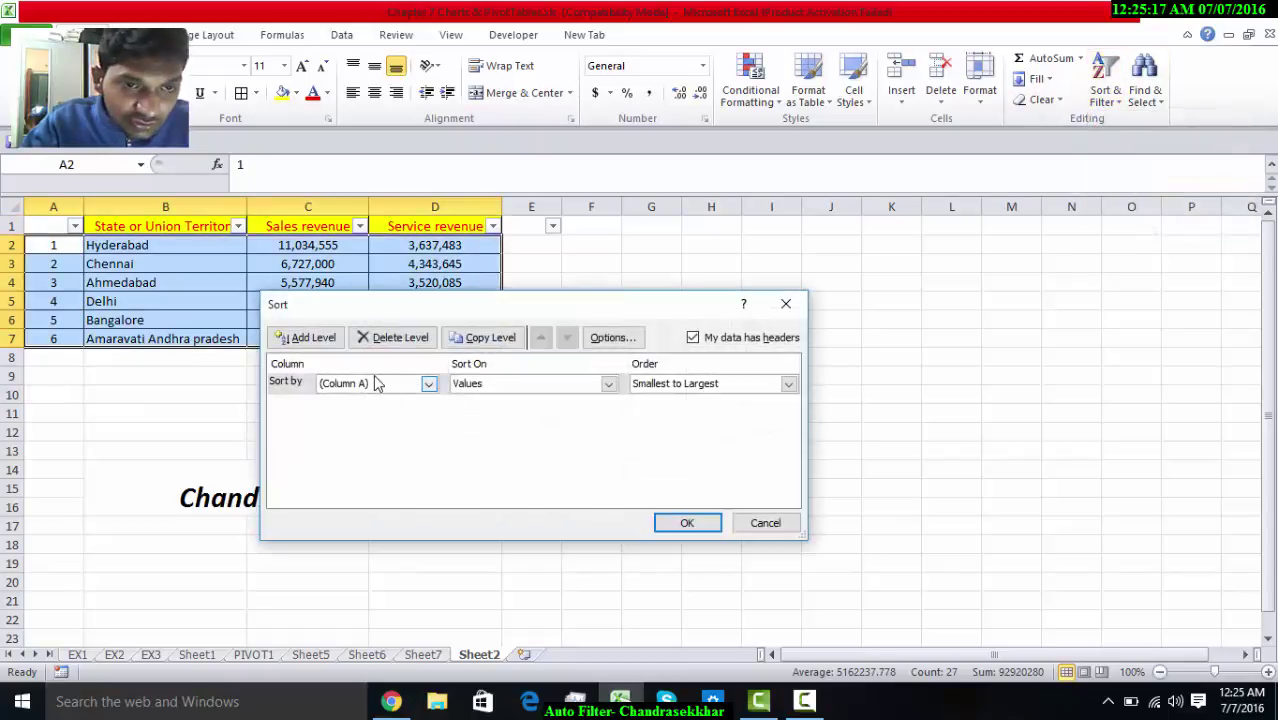
{"action": "left_click", "coordinate": [376, 383]}
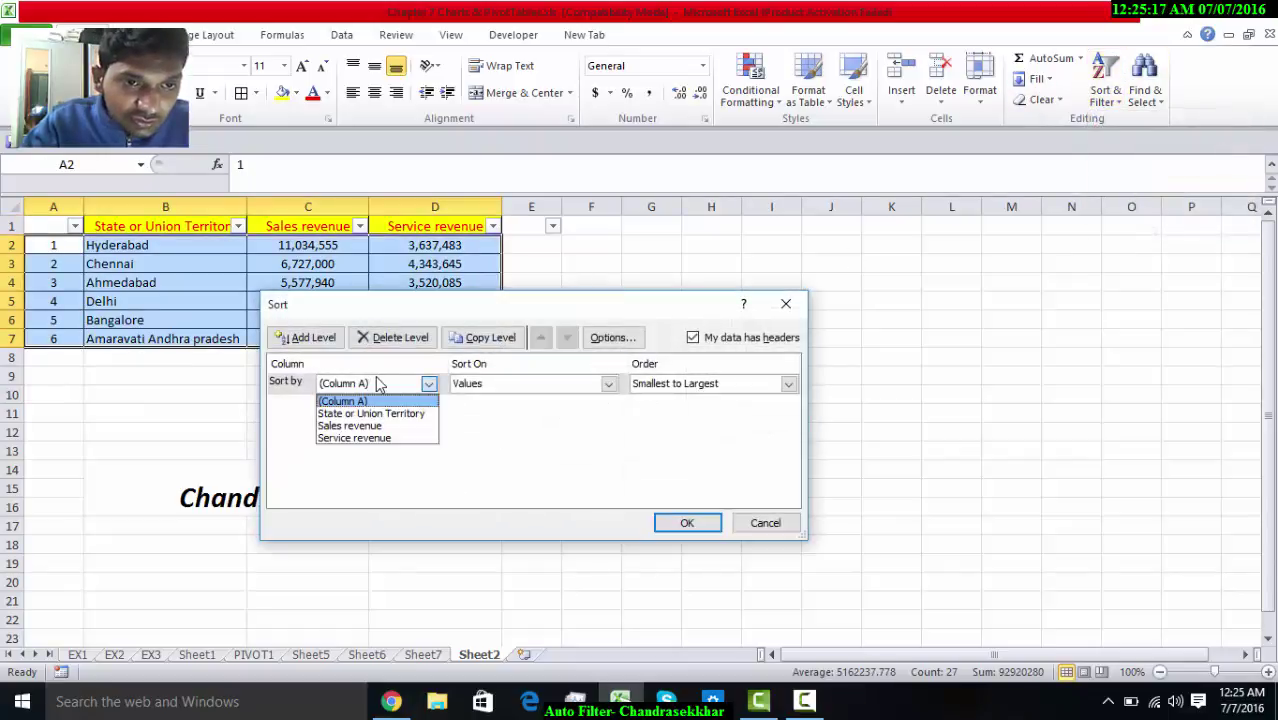
{"action": "left_click", "coordinate": [371, 440]}
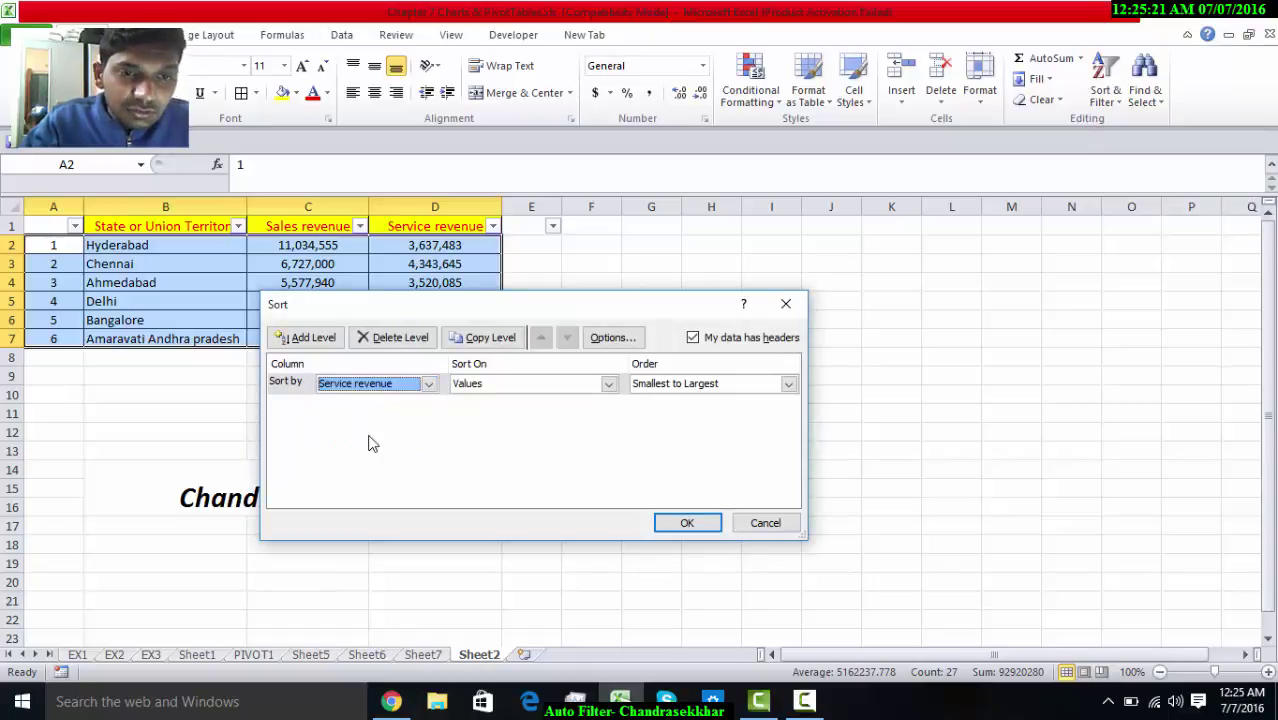
{"action": "left_click", "coordinate": [690, 384]}
{"action": "left_click", "coordinate": [679, 417]}
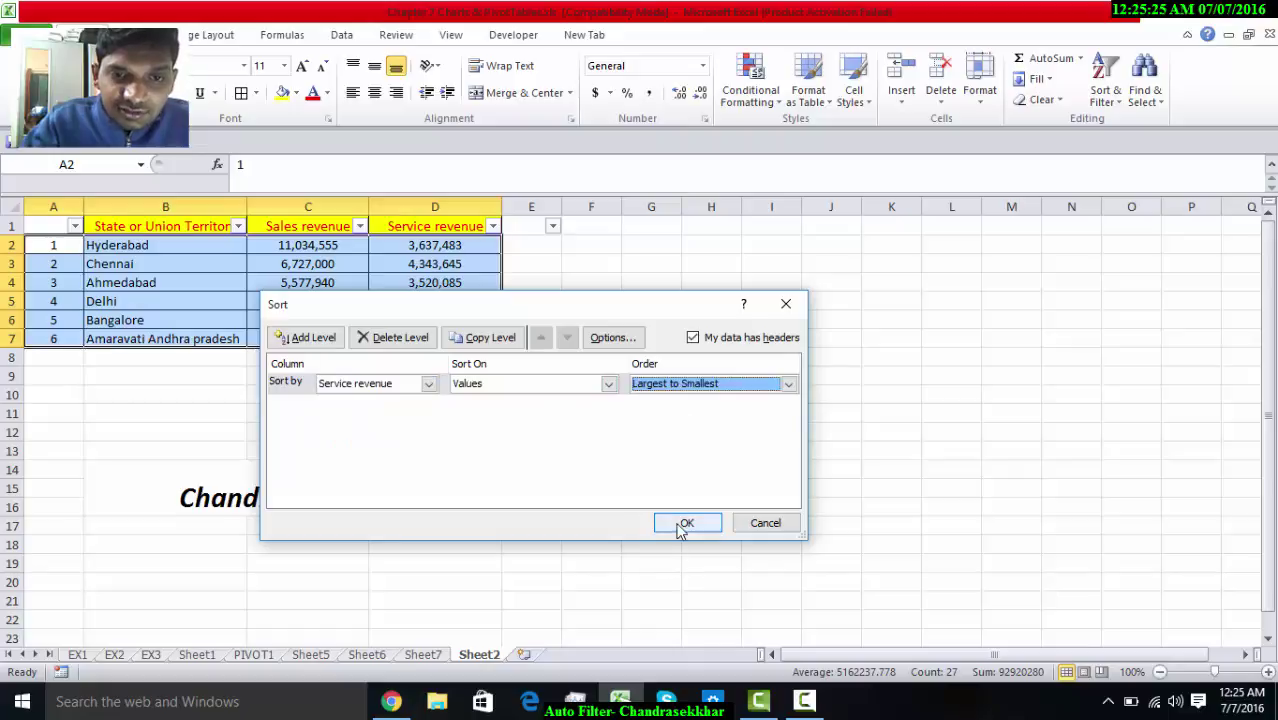
{"action": "left_click", "coordinate": [684, 522]}
Step: Deselect the sorted table, leaving Amaravati Andhra pradesh (11,978,450) at the top
{"action": "left_click", "coordinate": [602, 445]}
{"action": "left_click", "coordinate": [405, 398]}
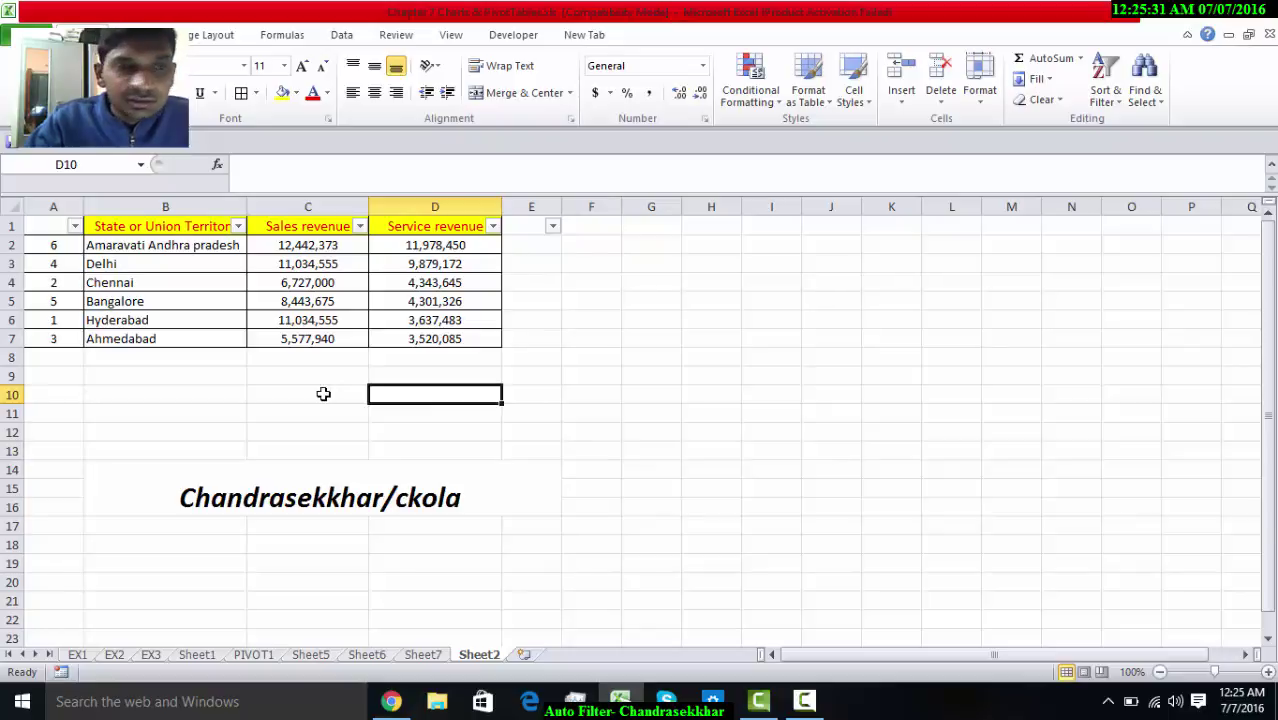
{"action": "left_click", "coordinate": [400, 374]}
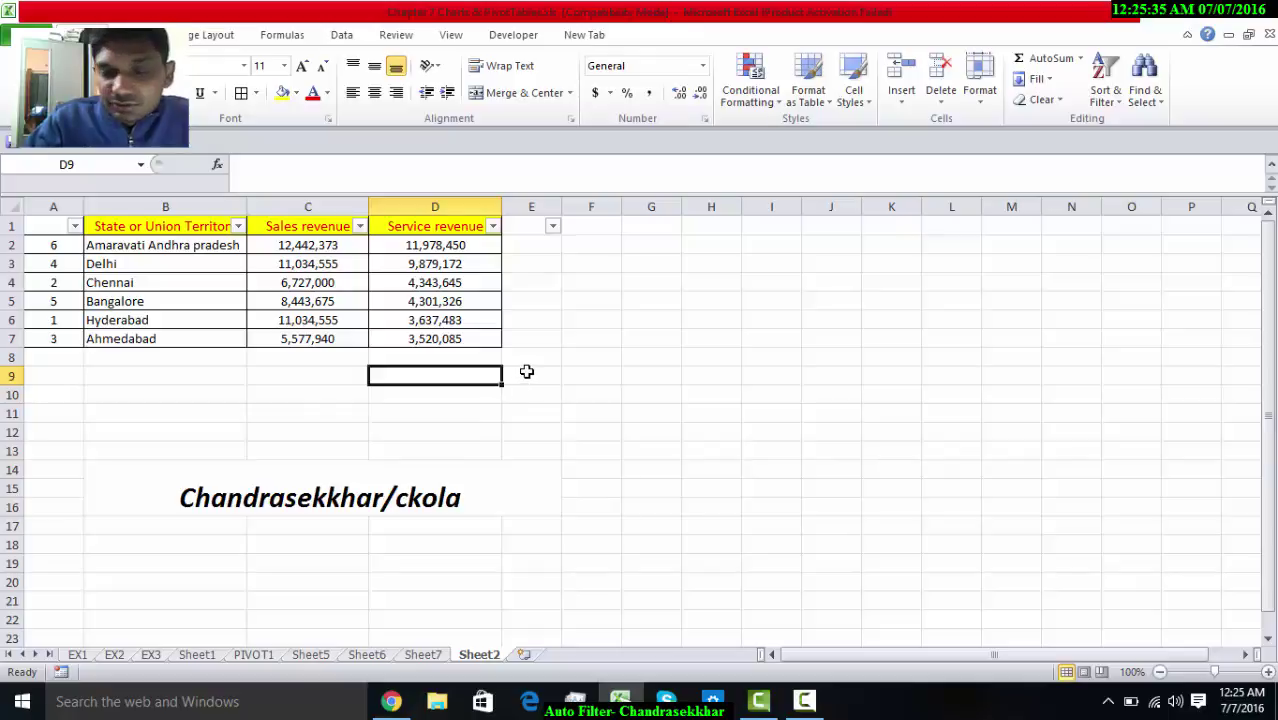
{"action": "left_click", "coordinate": [564, 350]}
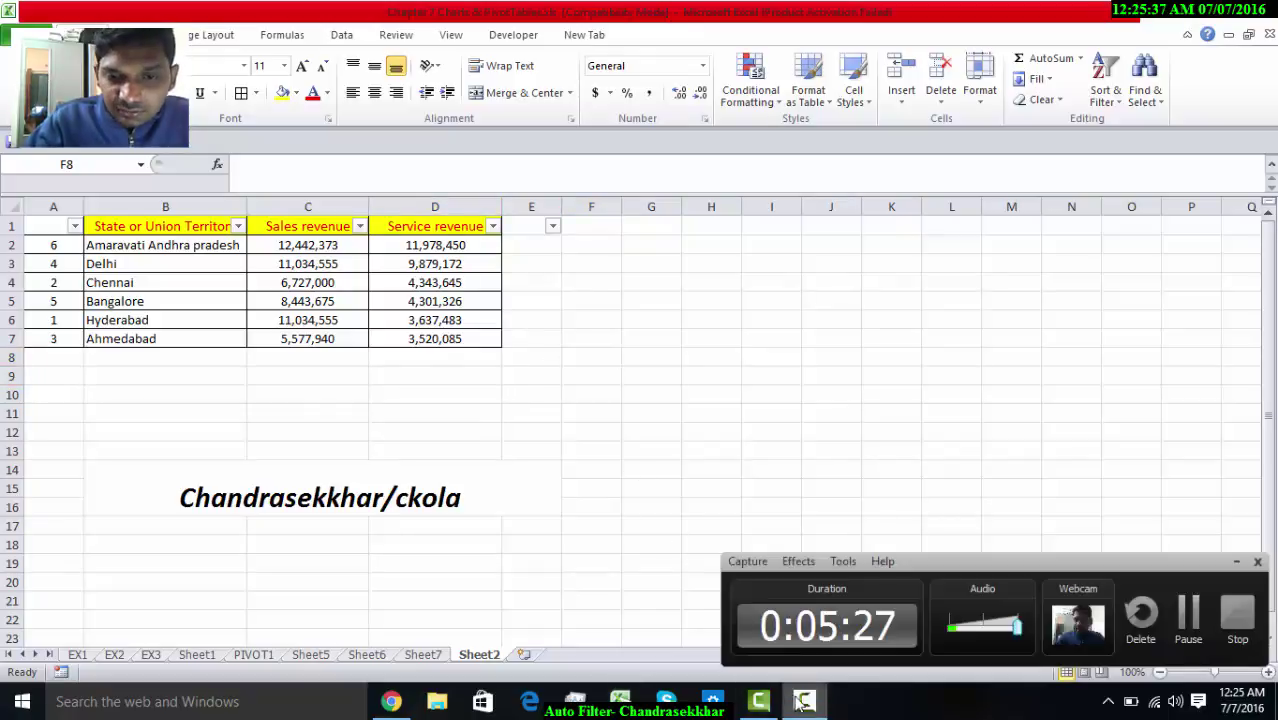